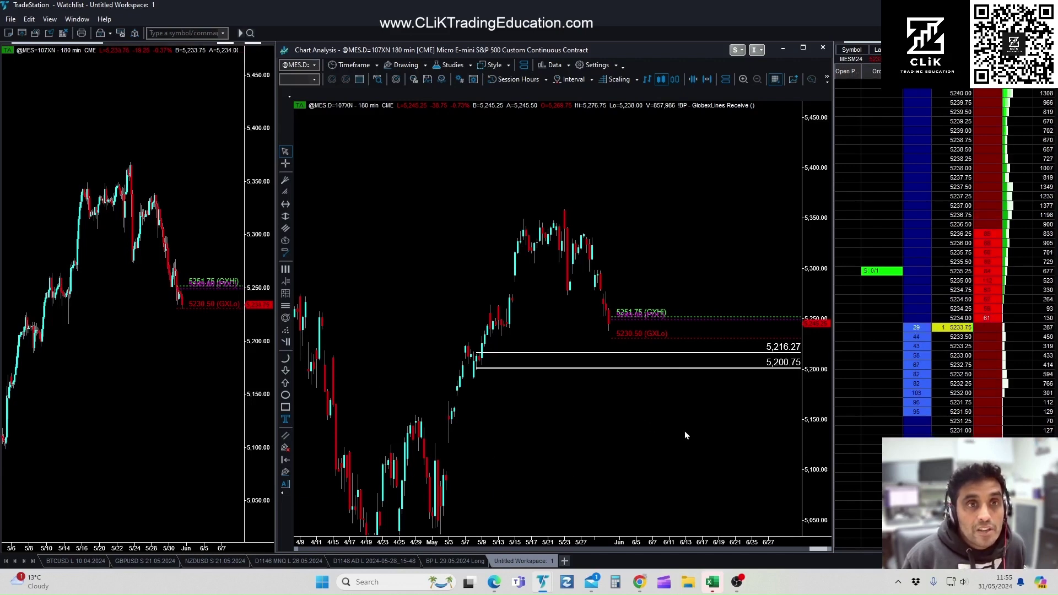
Step: Stretch the main chart's price scale and pan the left chart to show the drop toward 5,216 and 5,200
drag(812, 447, 810, 428)
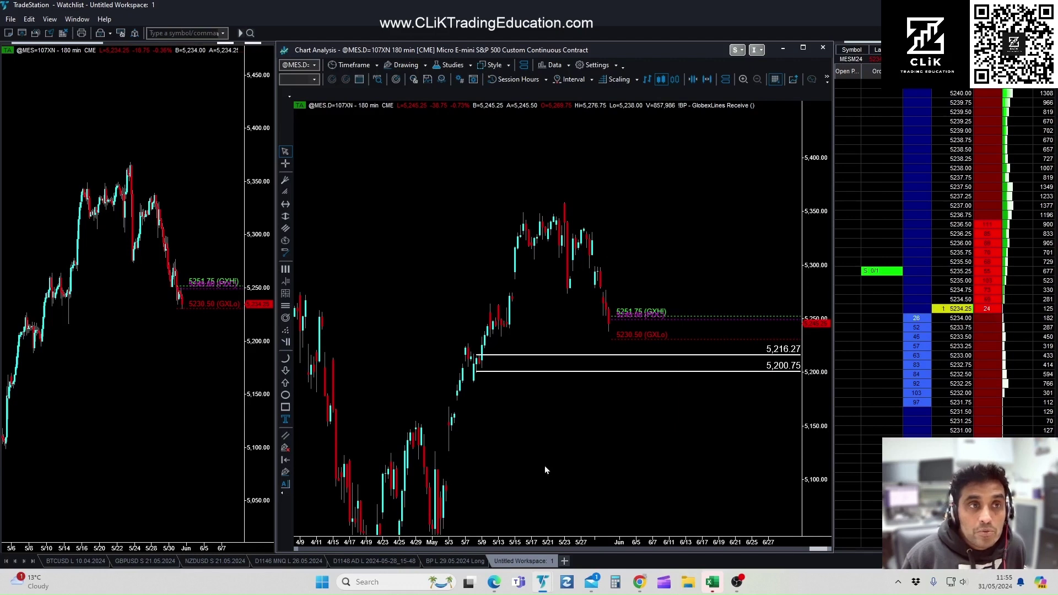
click(128, 382)
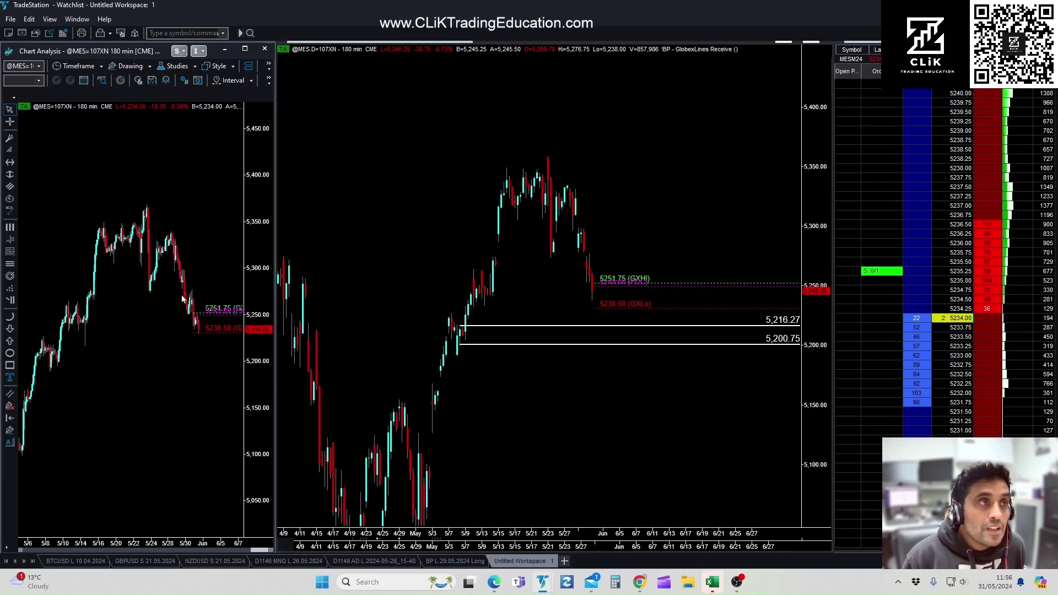
click(152, 276)
drag(153, 276, 82, 251)
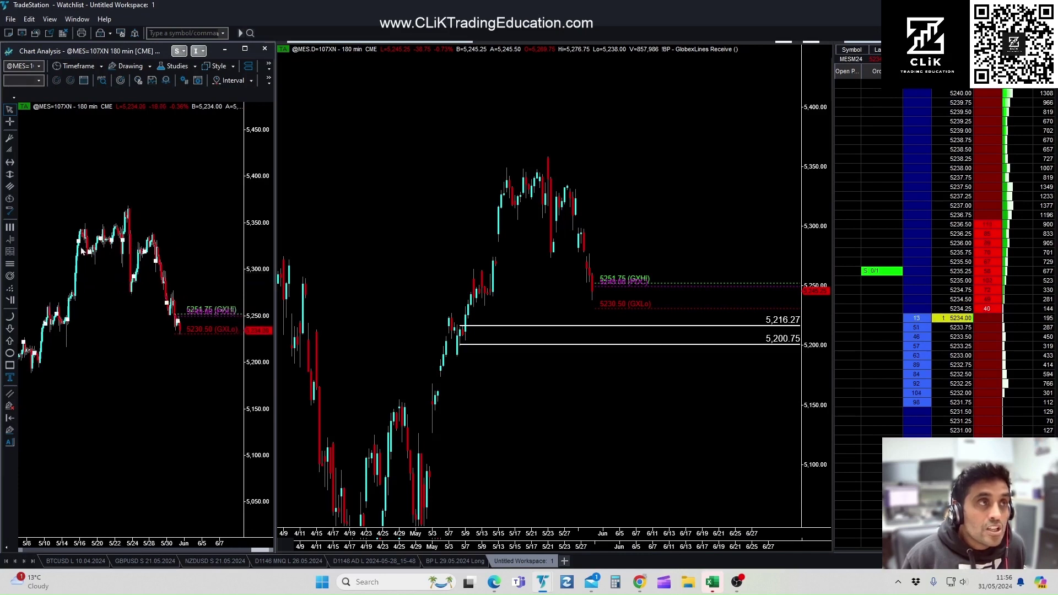
drag(69, 318, 82, 304)
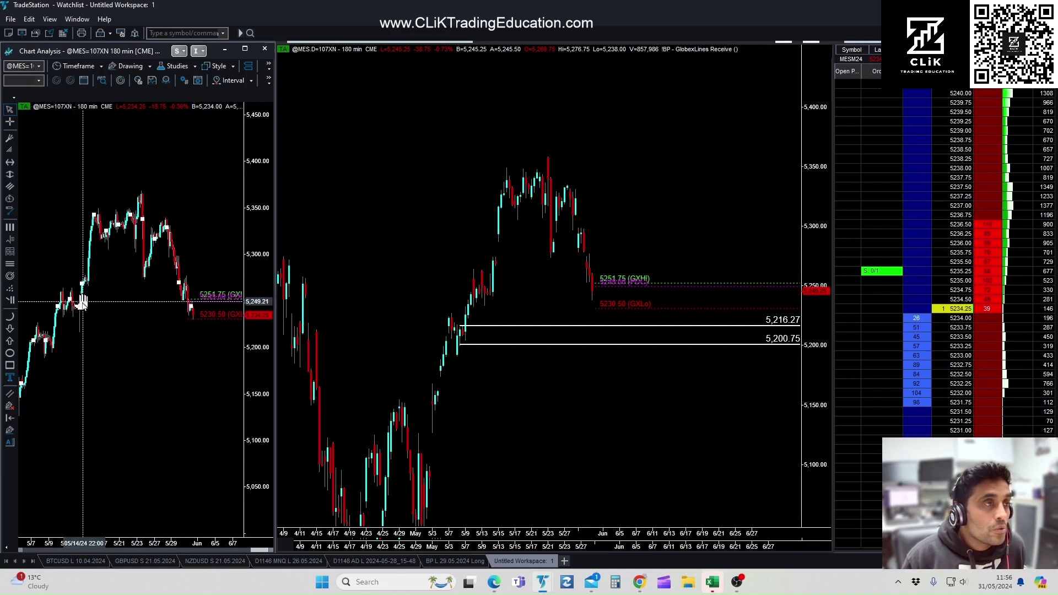
click(44, 230)
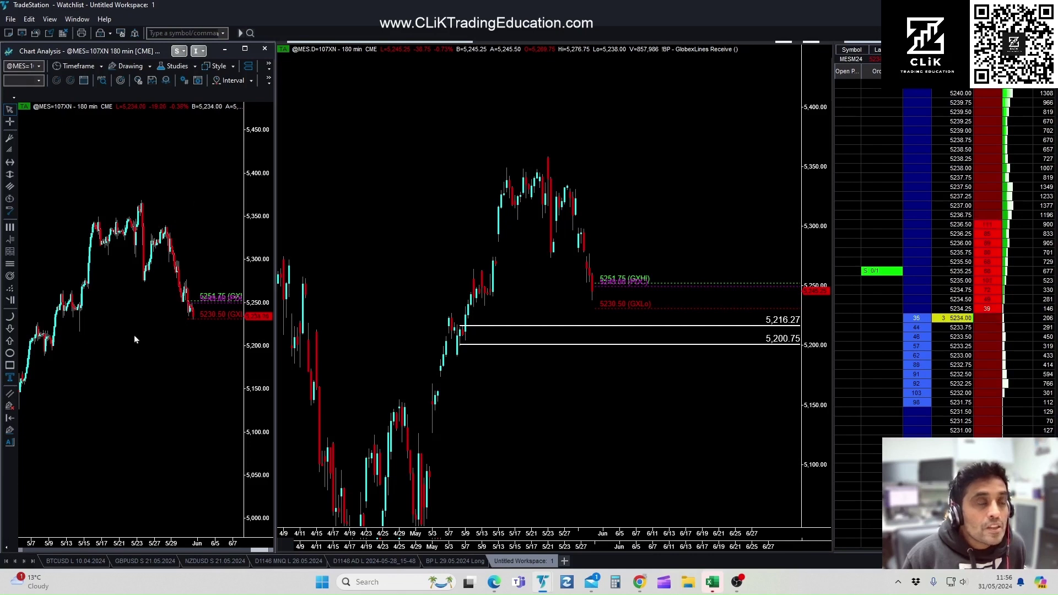
Step: Shift the main chart left for room and review the Fibonacci retracement's line settings
click(813, 289)
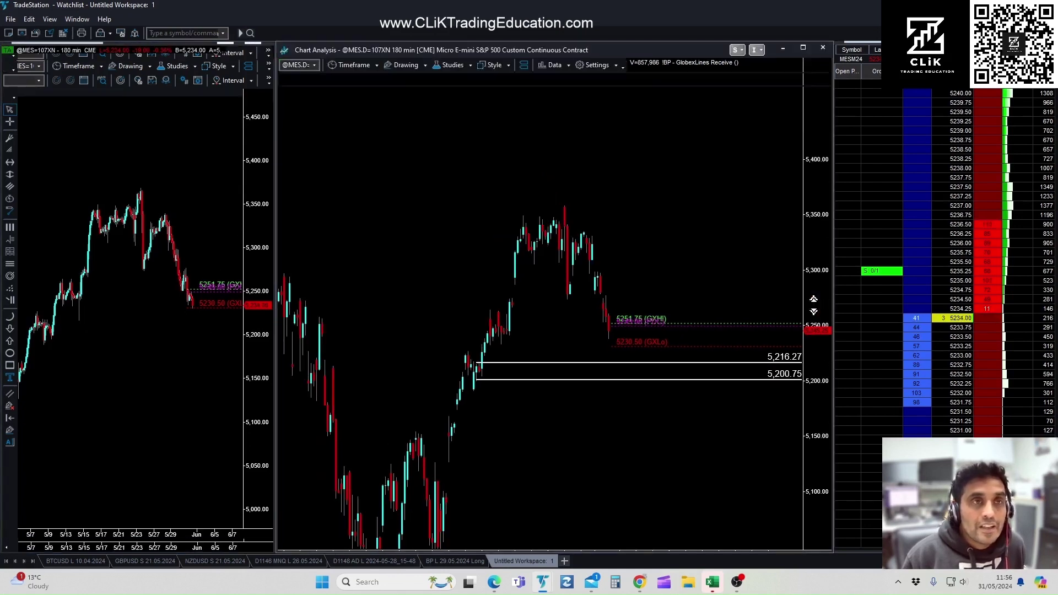
drag(569, 291, 474, 277)
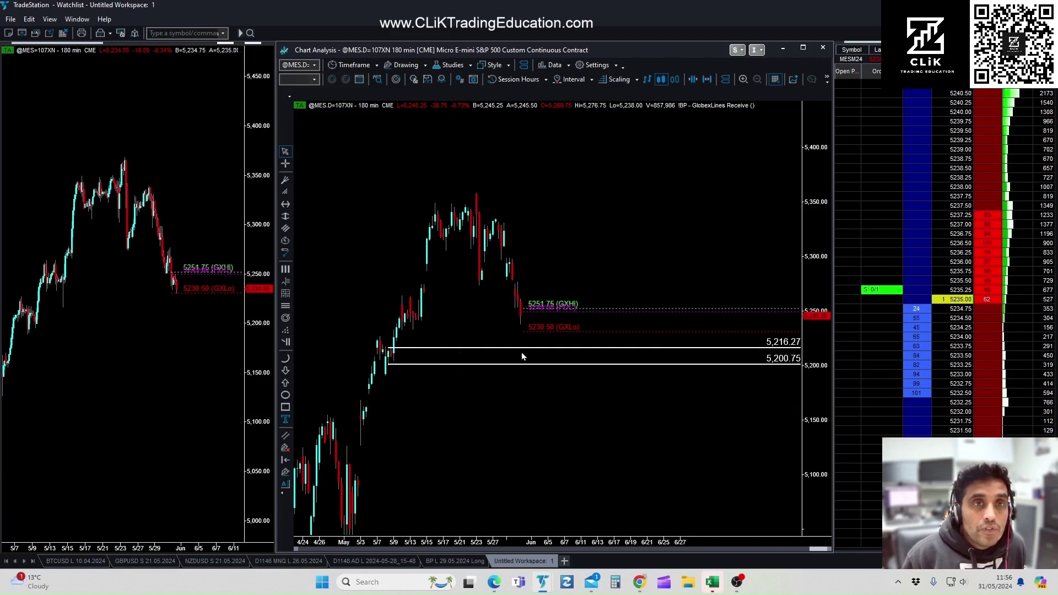
double_click(426, 349)
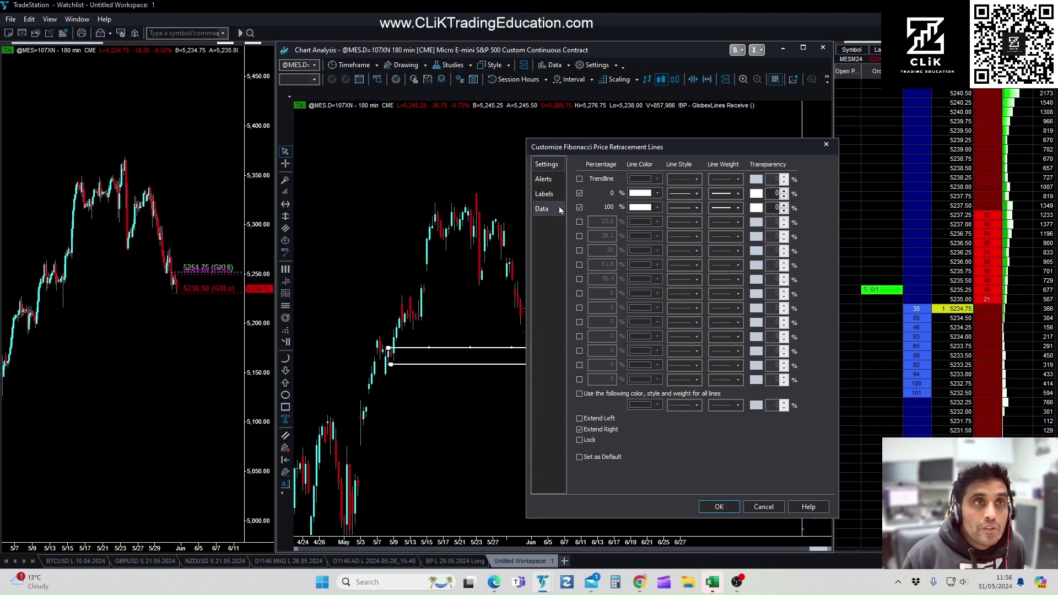
click(560, 208)
click(719, 506)
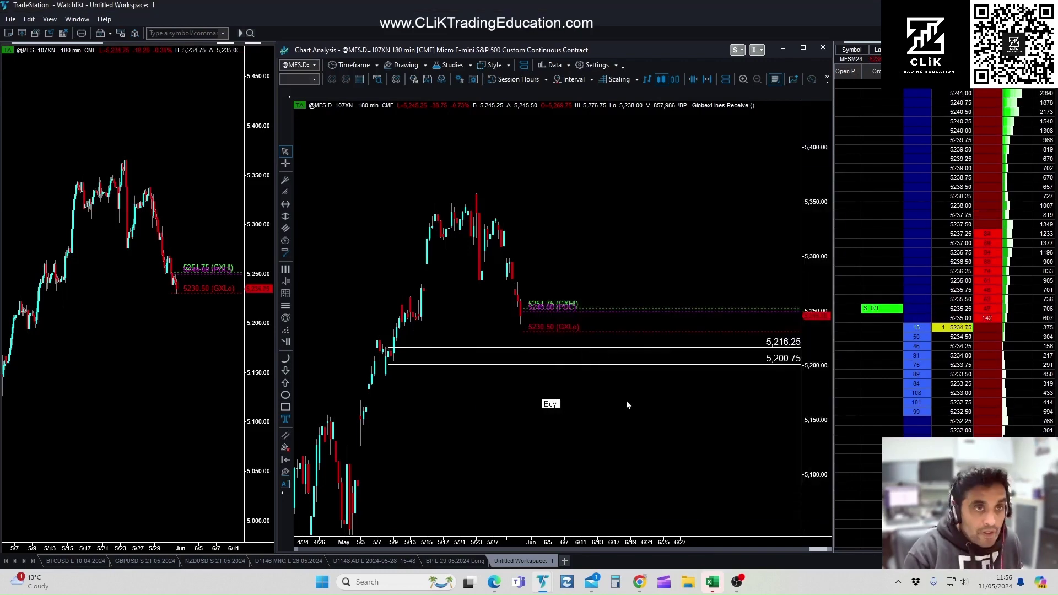
Step: Type the note '@ 5216.25' with a second line beginning 'Stop loss @'
text(@ 5216.25)
key(Return)
text(Stop loss @)
Step: Draw a stop-loss line and set its end price to 5195
click(508, 370)
double_click(508, 371)
text(5195)
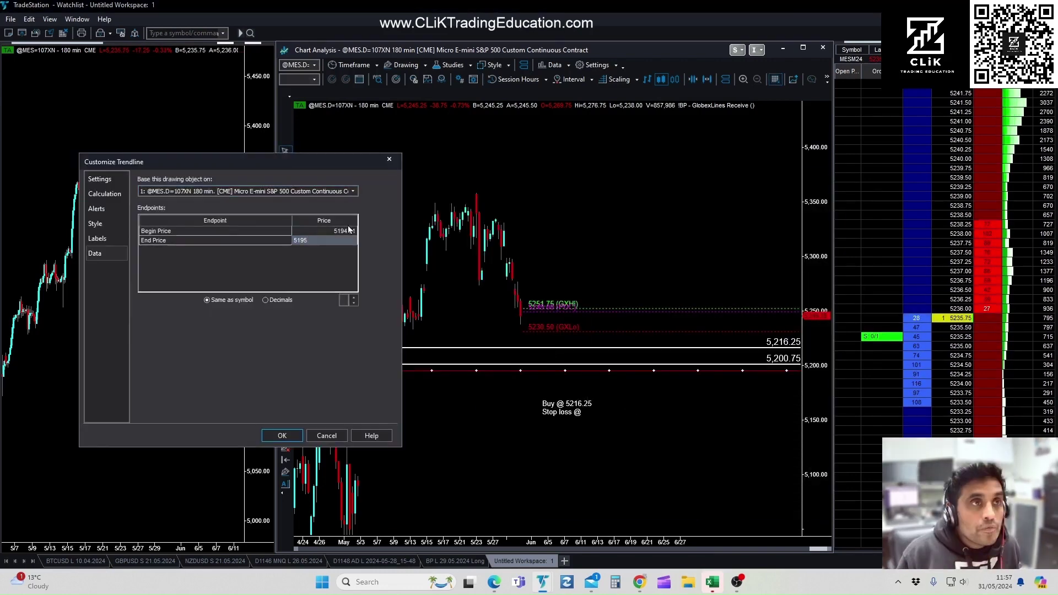
key(Return)
Step: Work out the 21.25-point risk and $106.25 per contract in Calculator, adding both to the note
click(616, 582)
text(5216.25-)
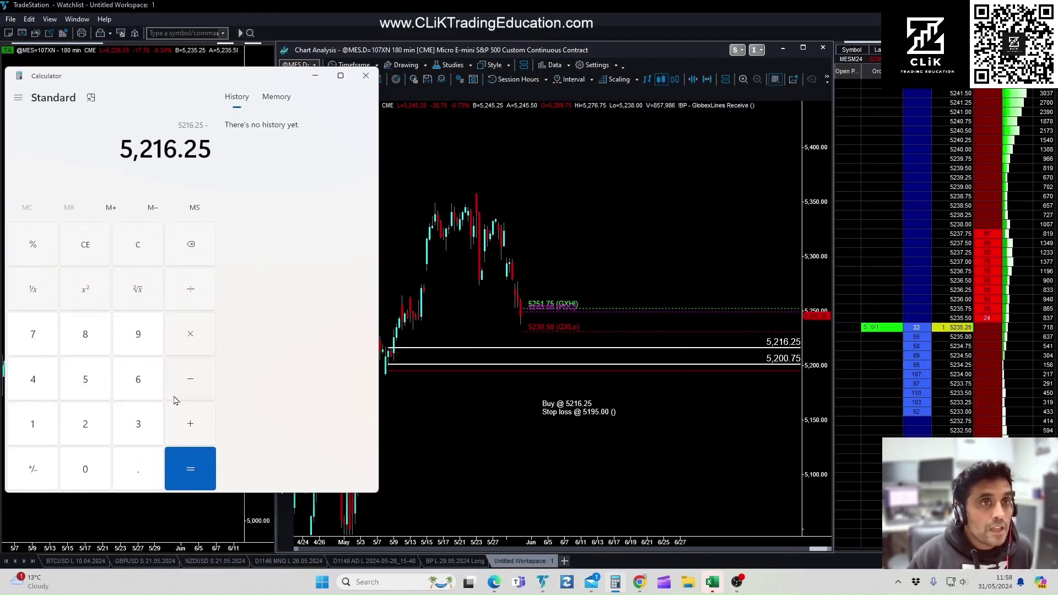
key(alt+Tab)
text(21.25)
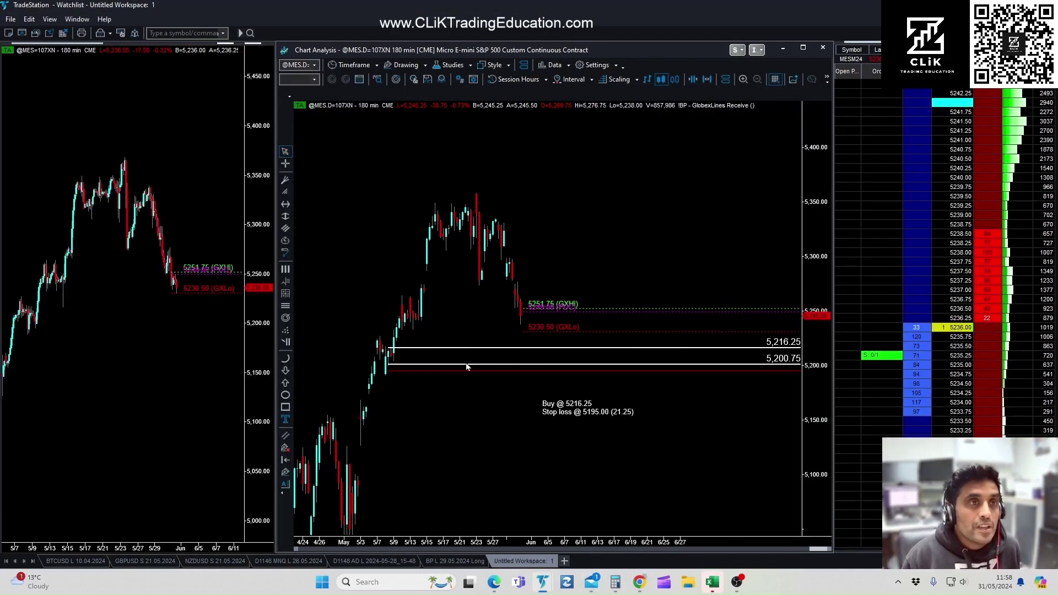
key(alt+Tab)
text(4*21.25=+21.25=)
key(alt+Tab)
click(642, 407)
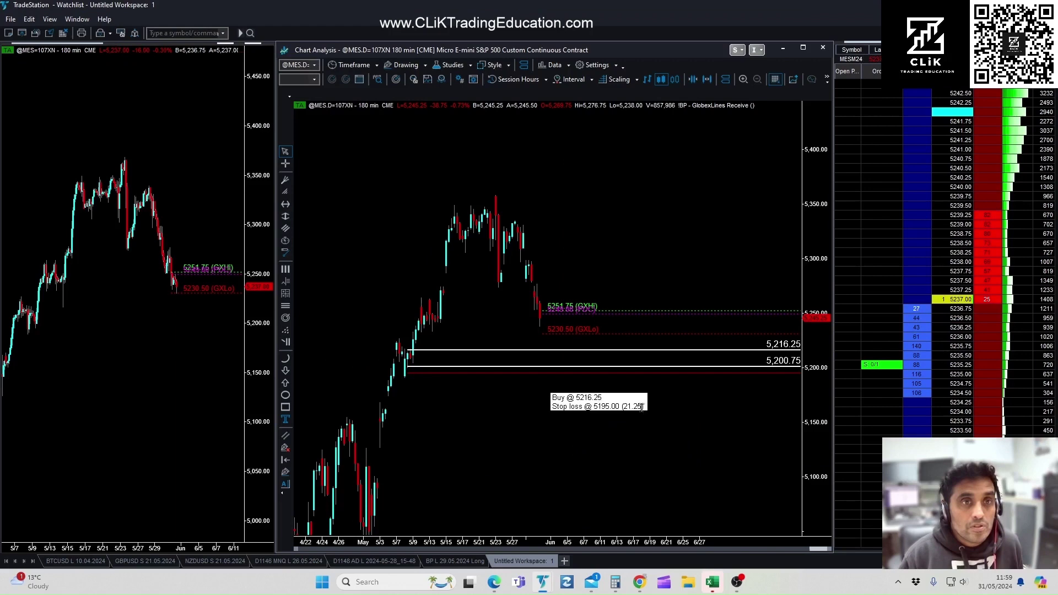
text(- $106.25 / contract =)
key(alt+Tab)
key(alt+Tab)
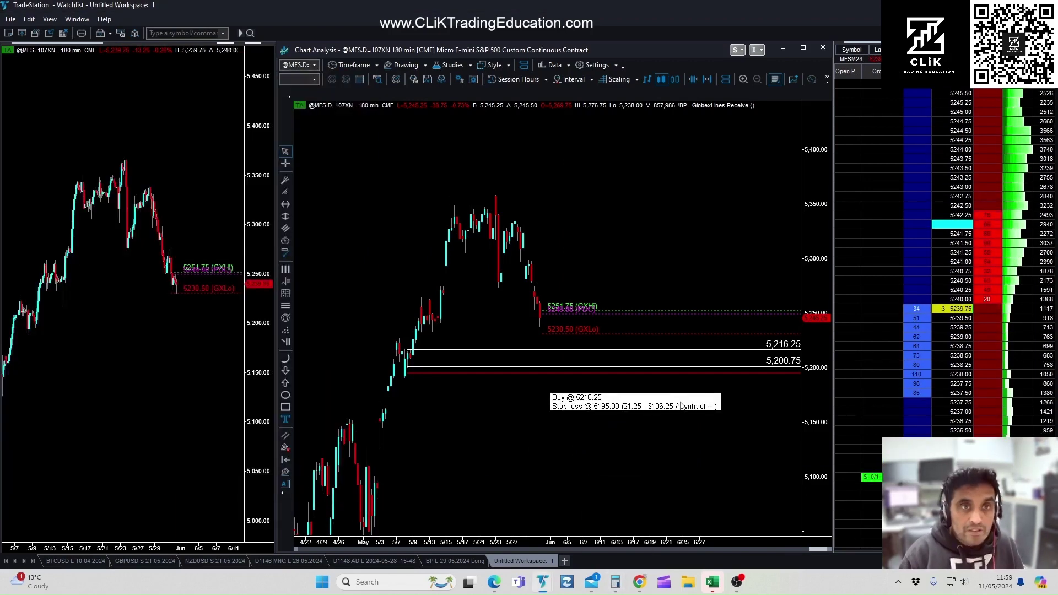
Step: Finish the note with the $318.75 total risk and restyle it in Arial Bold 14
text($318.75)
right_click(554, 407)
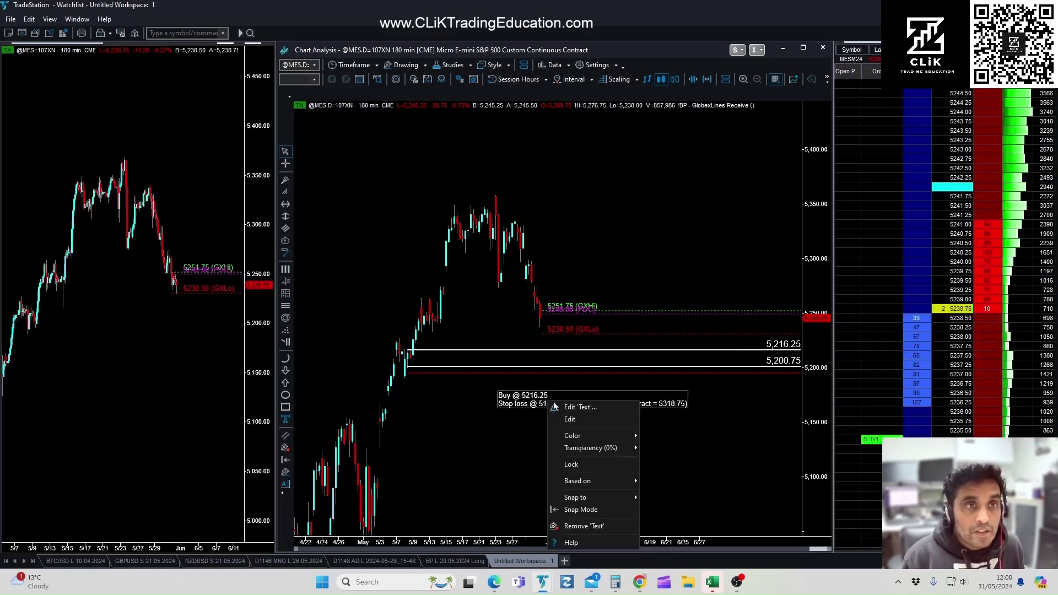
click(554, 407)
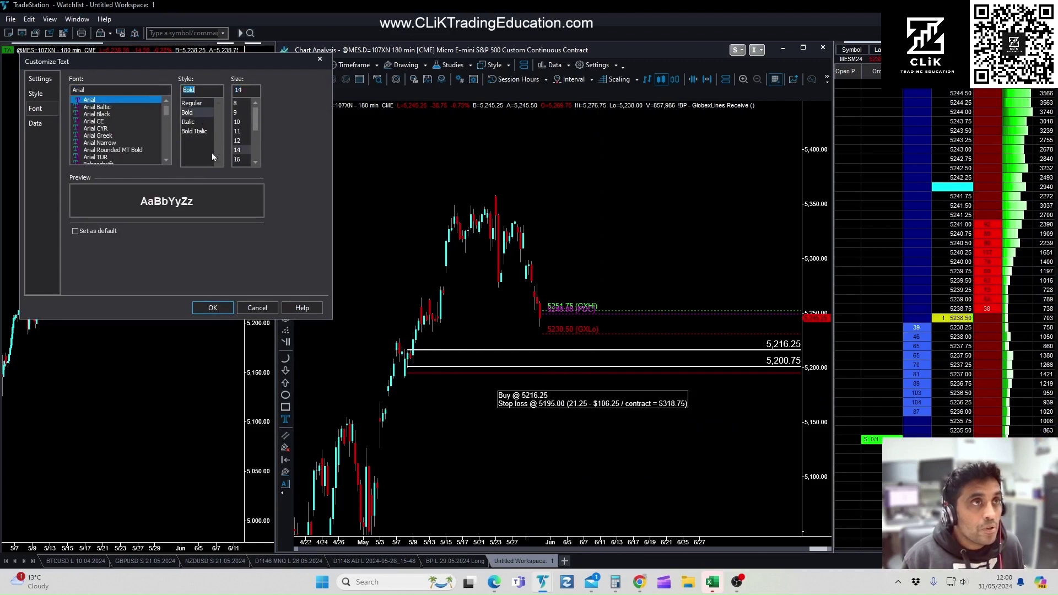
click(213, 308)
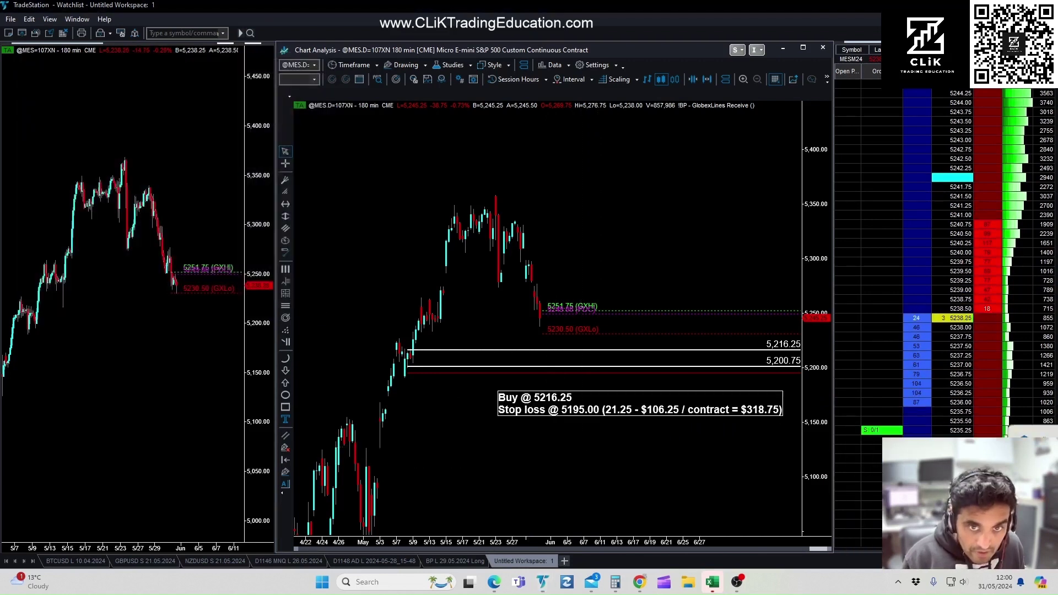
click(412, 122)
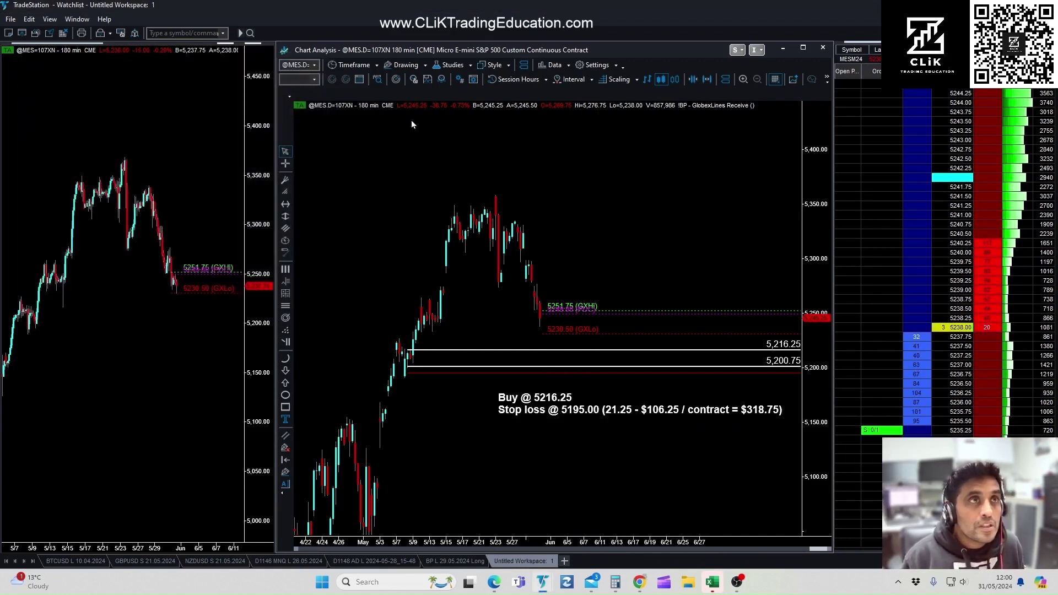
click(286, 204)
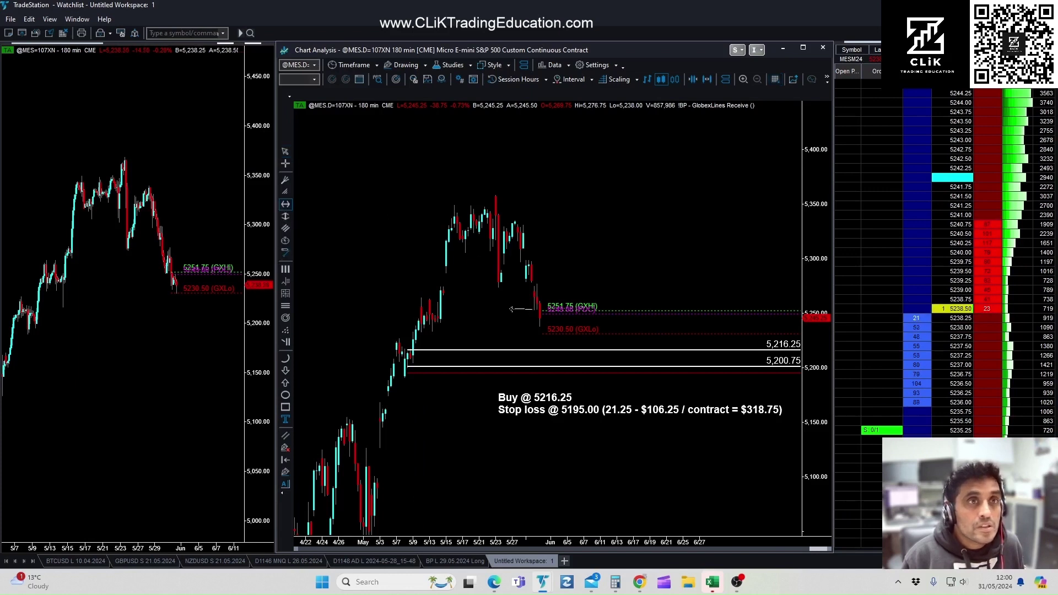
Step: Place dashed levels at 5,277.75, 5,258.75 and 5,237.50, then slide the trade note left
click(477, 313)
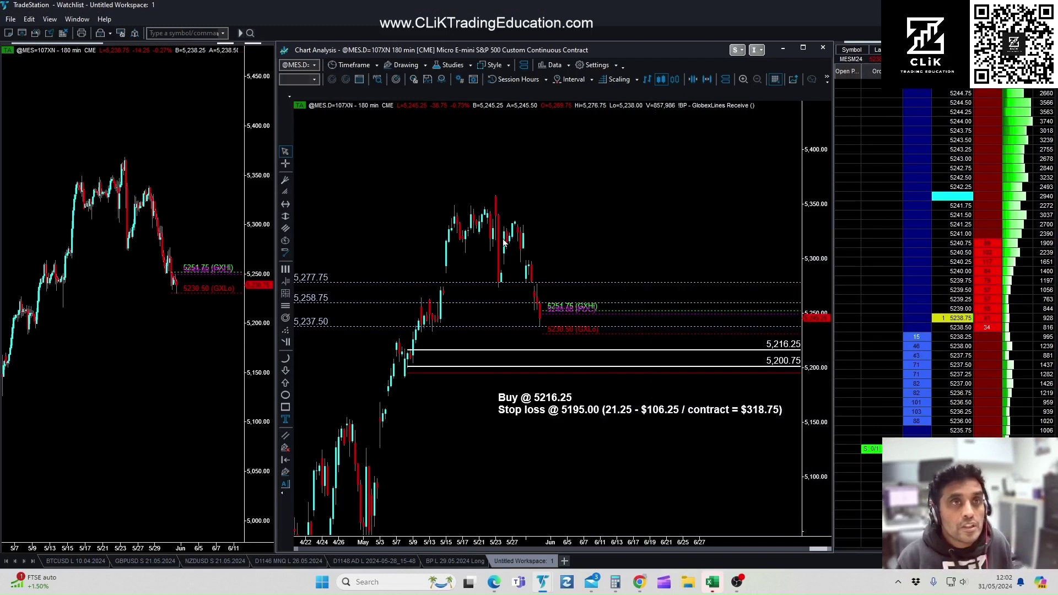
drag(506, 232, 492, 211)
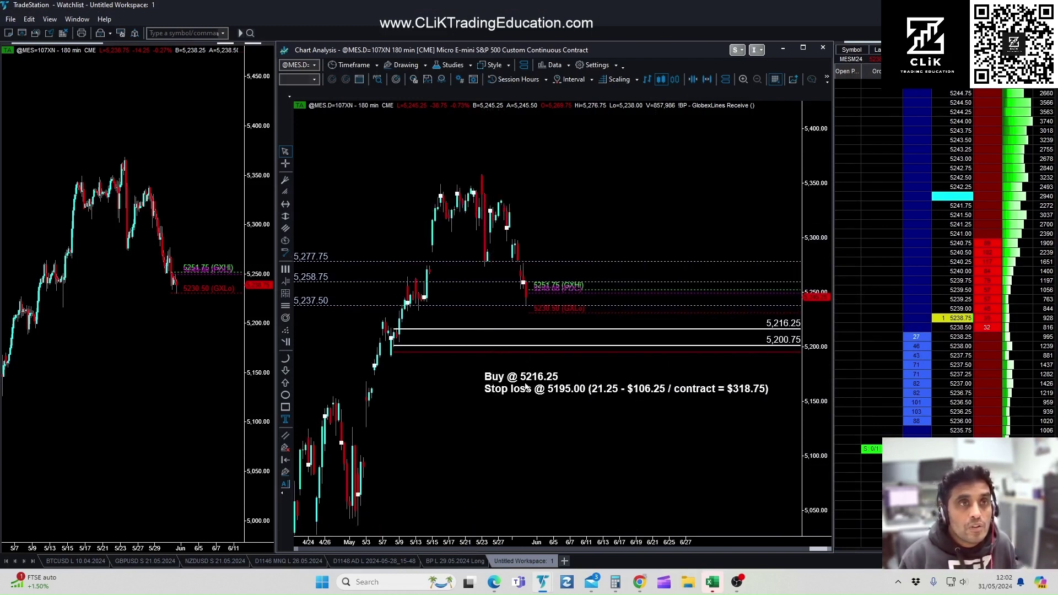
drag(526, 387, 476, 390)
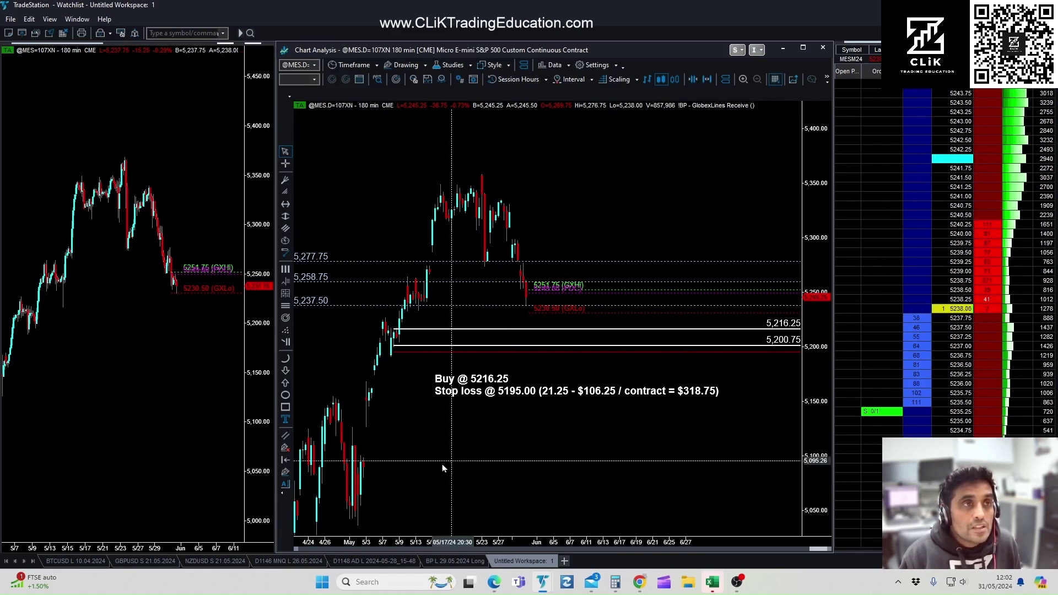
Step: Add the Target 1–3 note (21.25, 42.5, 61.5 points) at 16-point size beneath the stop-loss note
click(285, 419)
click(456, 430)
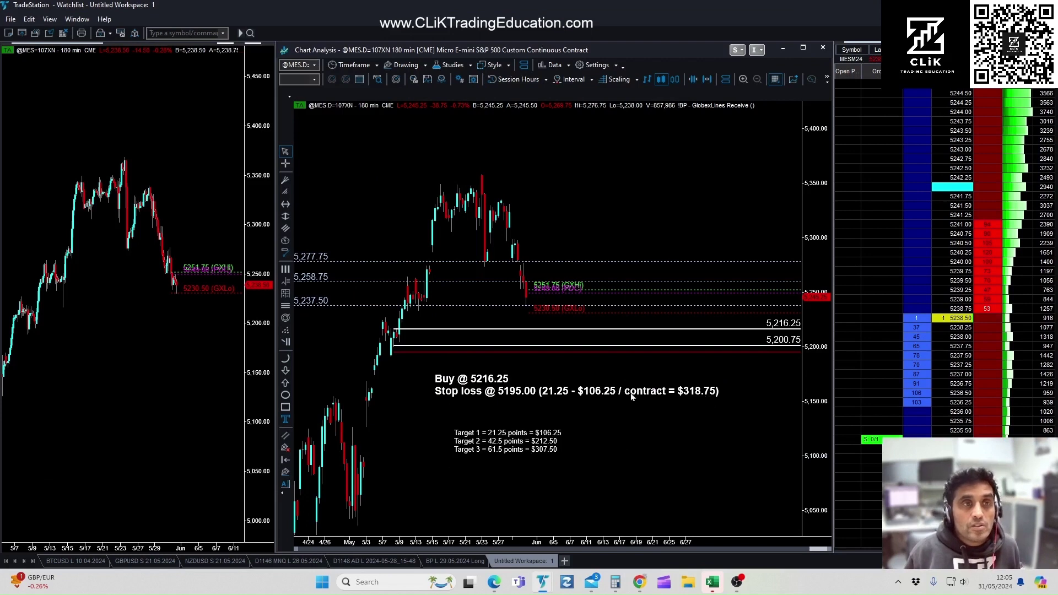
right_click(486, 432)
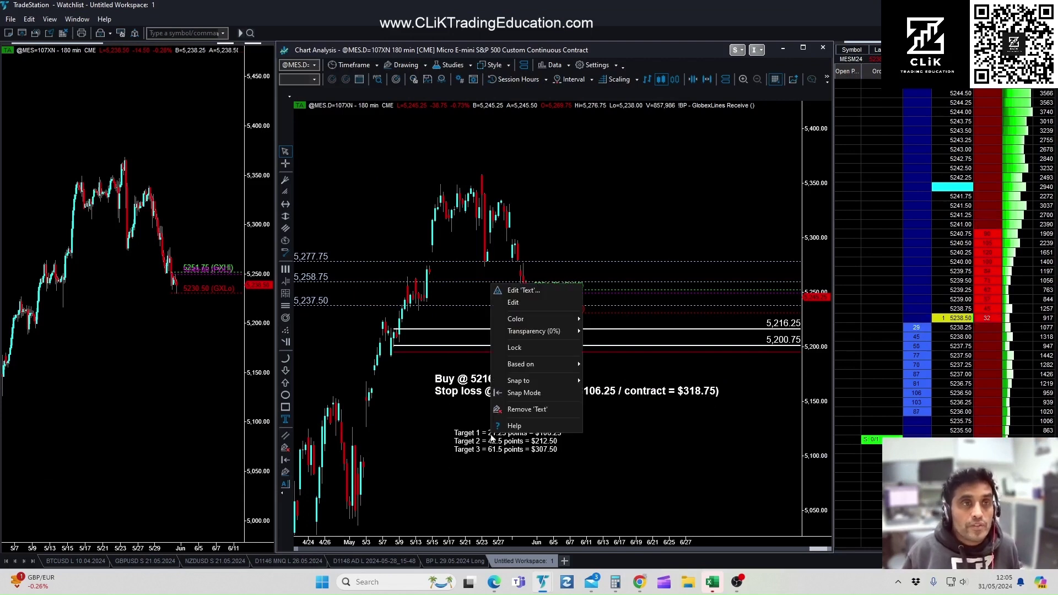
click(519, 290)
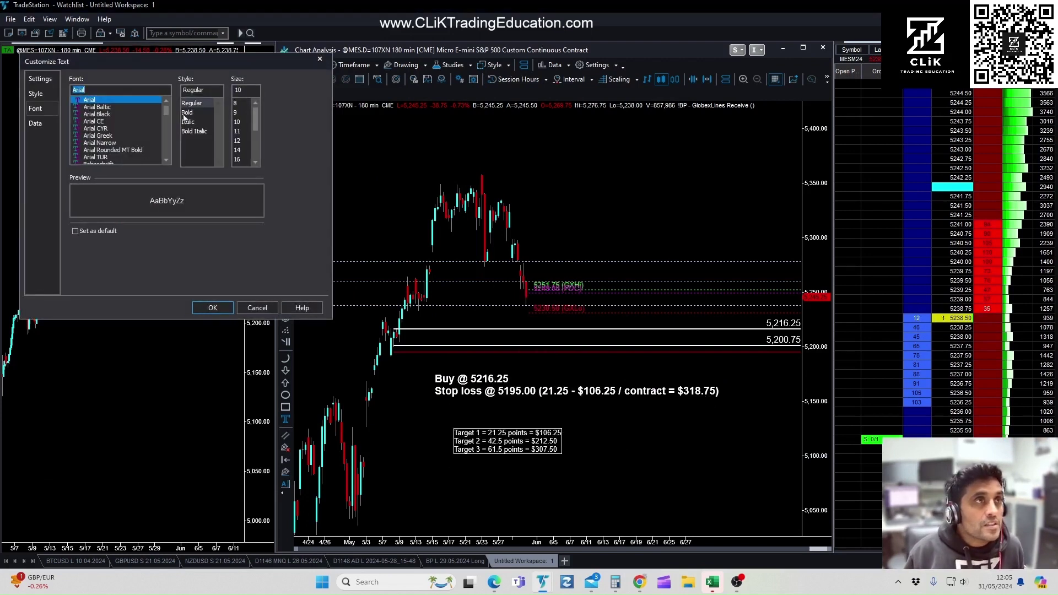
click(35, 93)
click(35, 109)
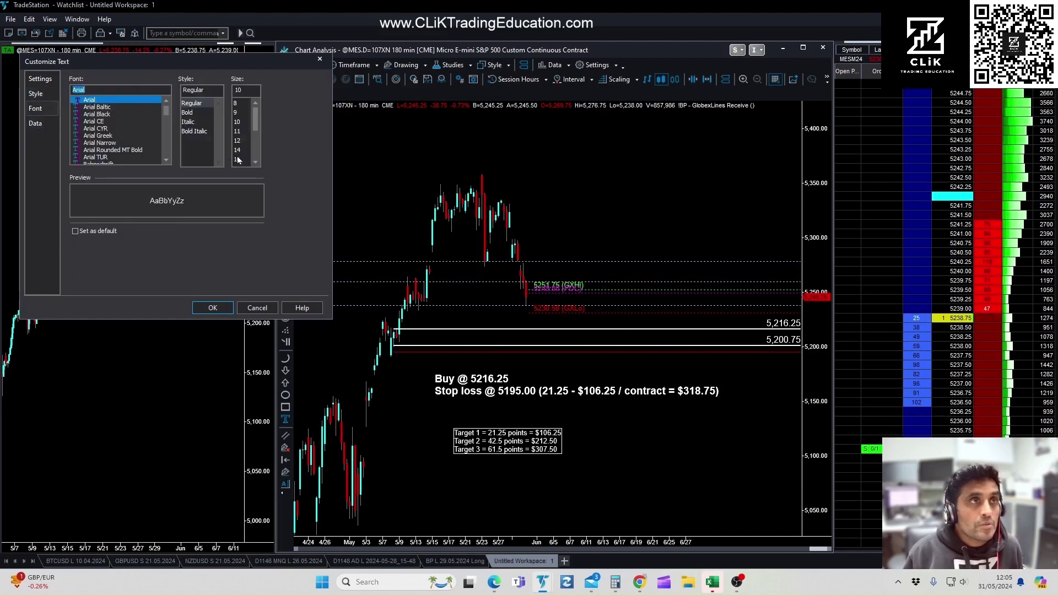
click(238, 160)
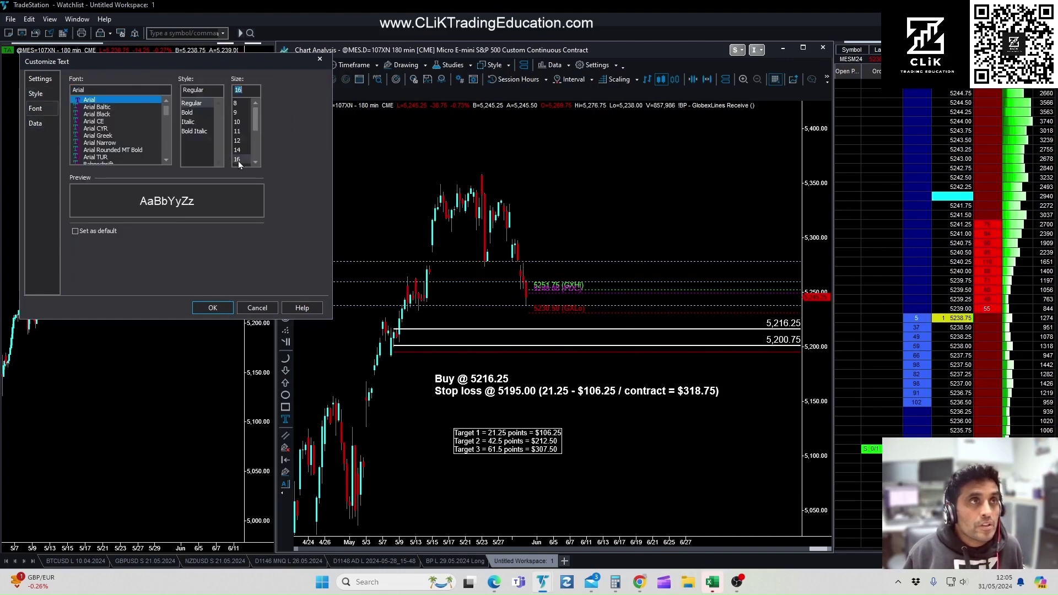
click(213, 308)
mouse_move(555, 450)
mouse_down()
mouse_move(544, 439)
mouse_move(552, 436)
mouse_up()
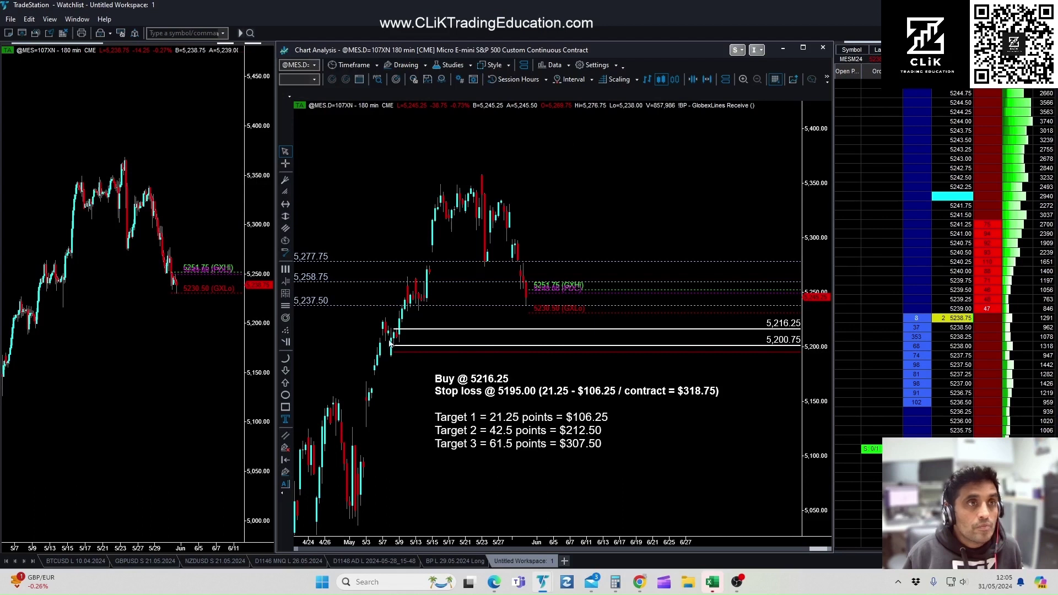
Step: Start a text label below the targets reading 'TR = $318.75 PP = $'
click(285, 419)
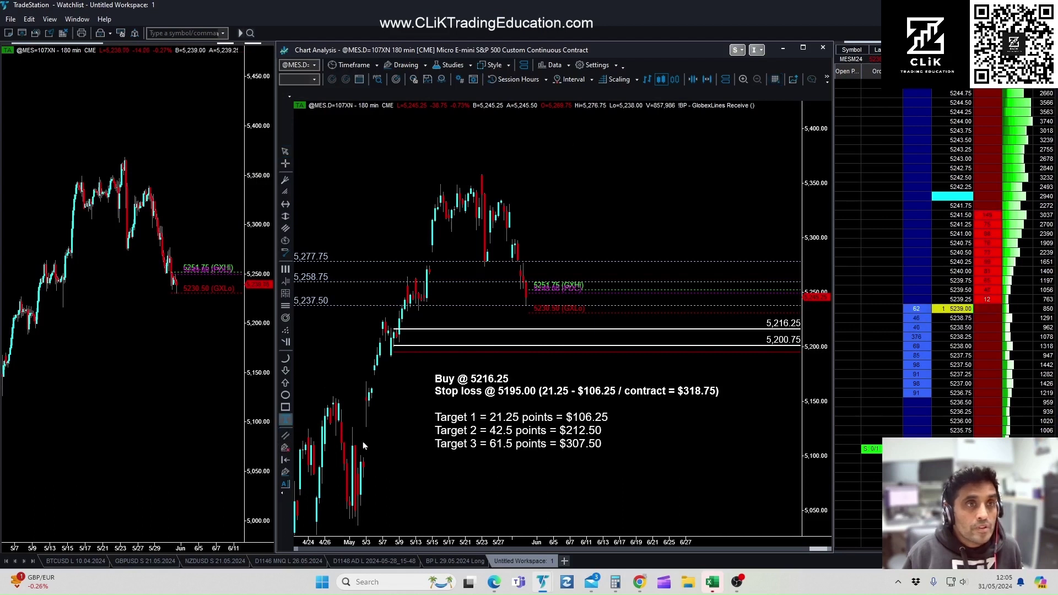
click(445, 474)
text(TR)
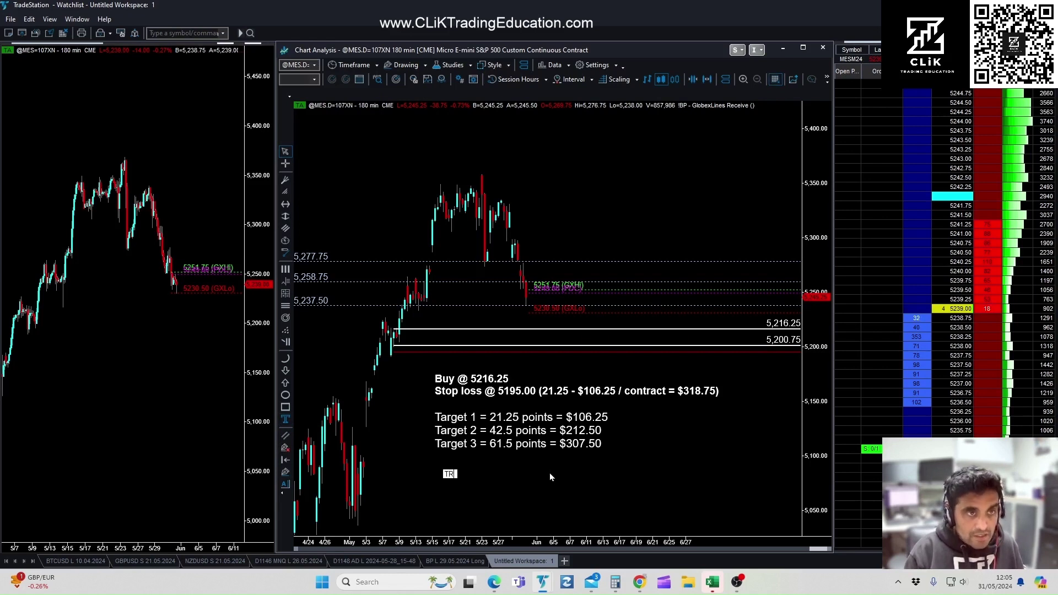
text( = )
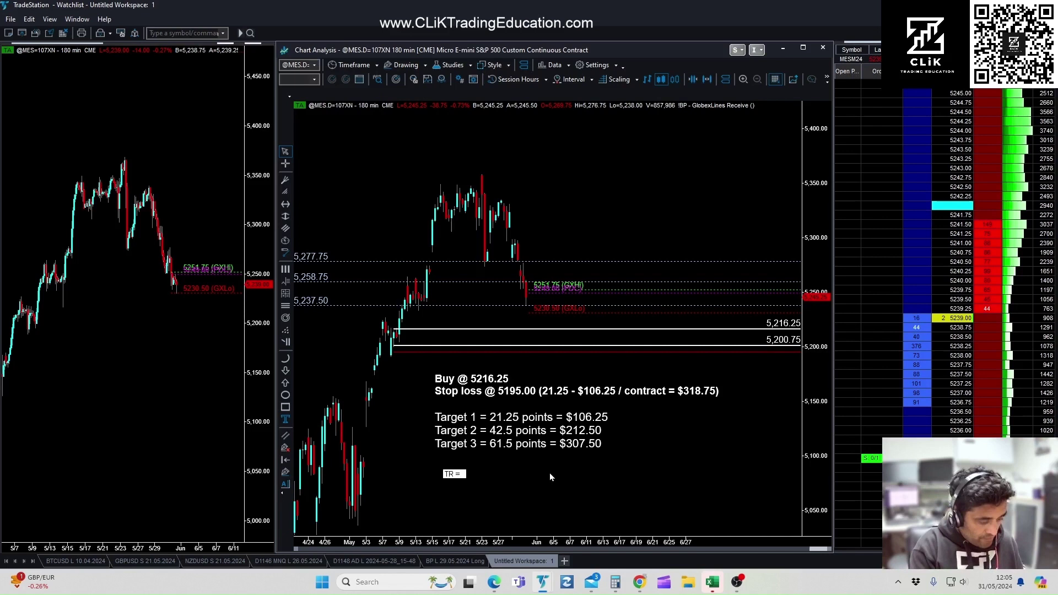
text($3)
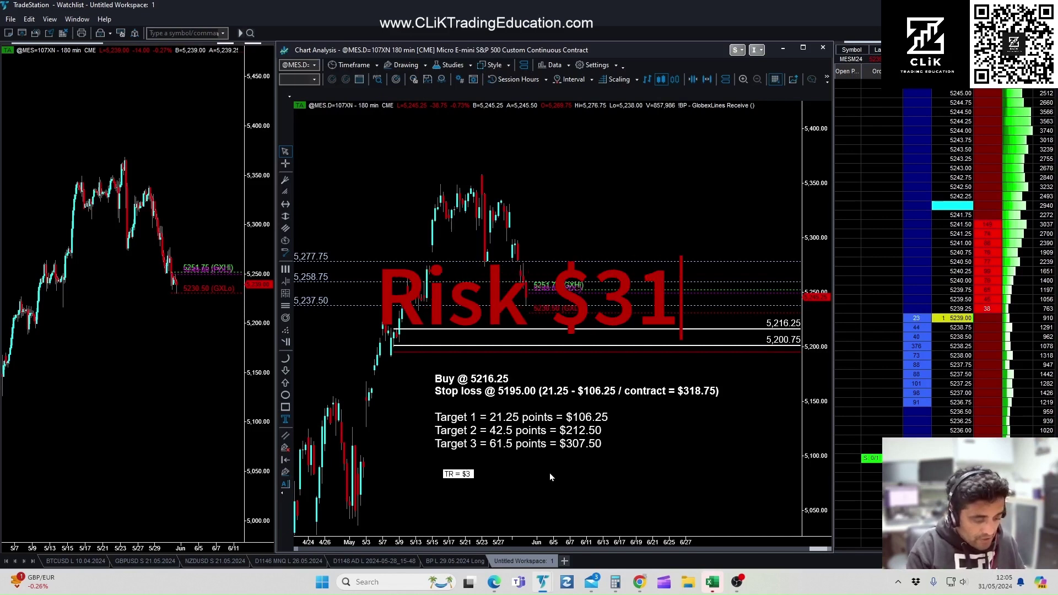
text(18.75)
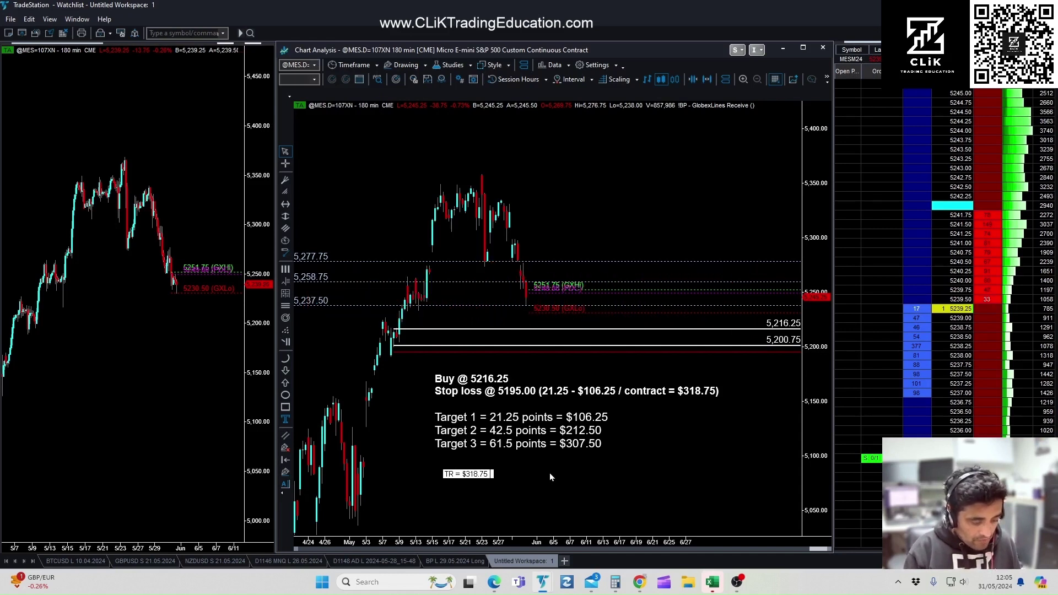
text( PP)
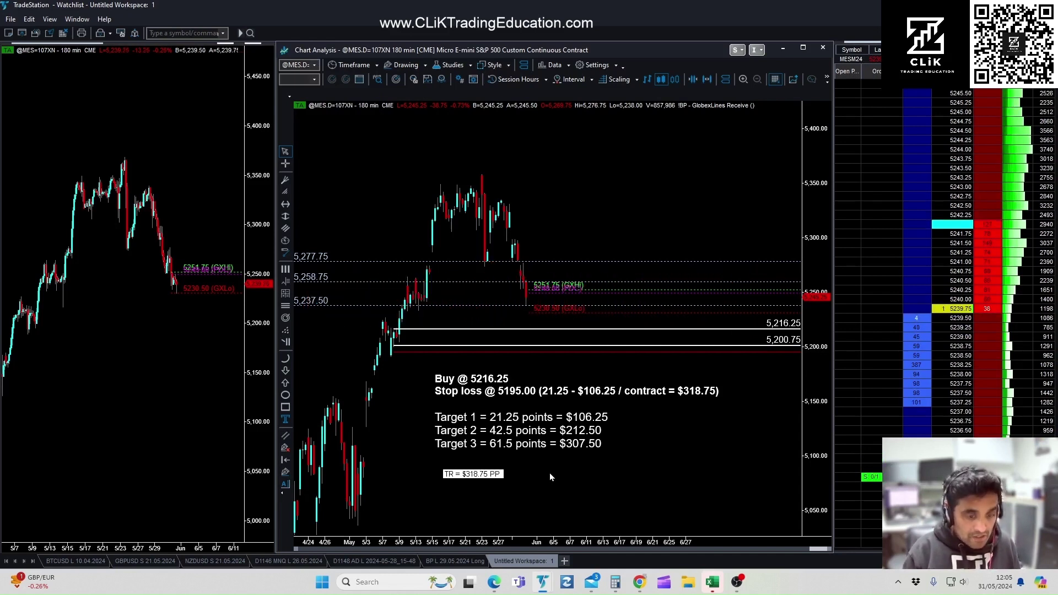
text(PP = )
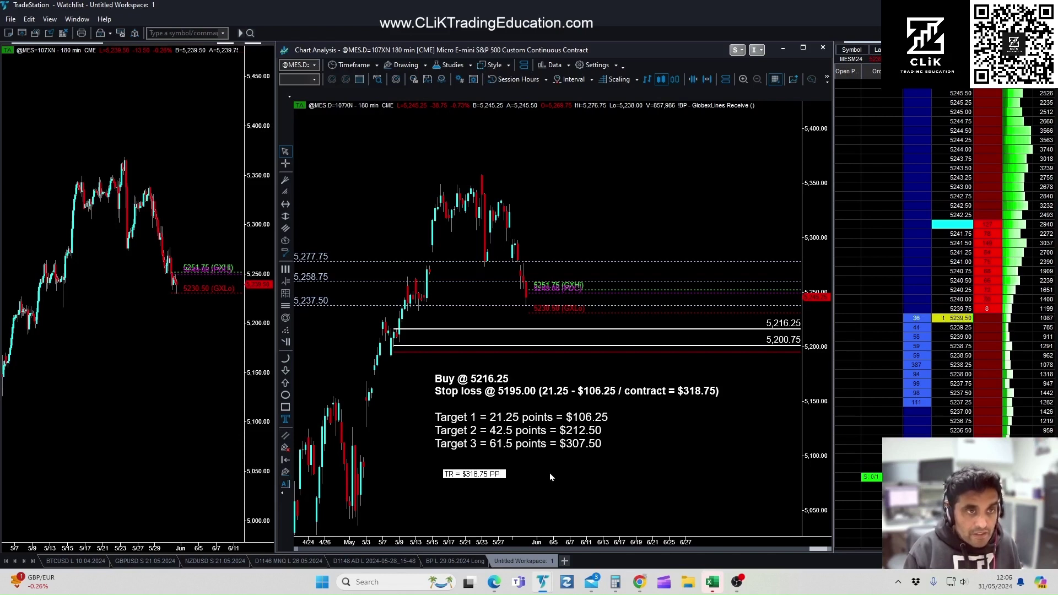
text($)
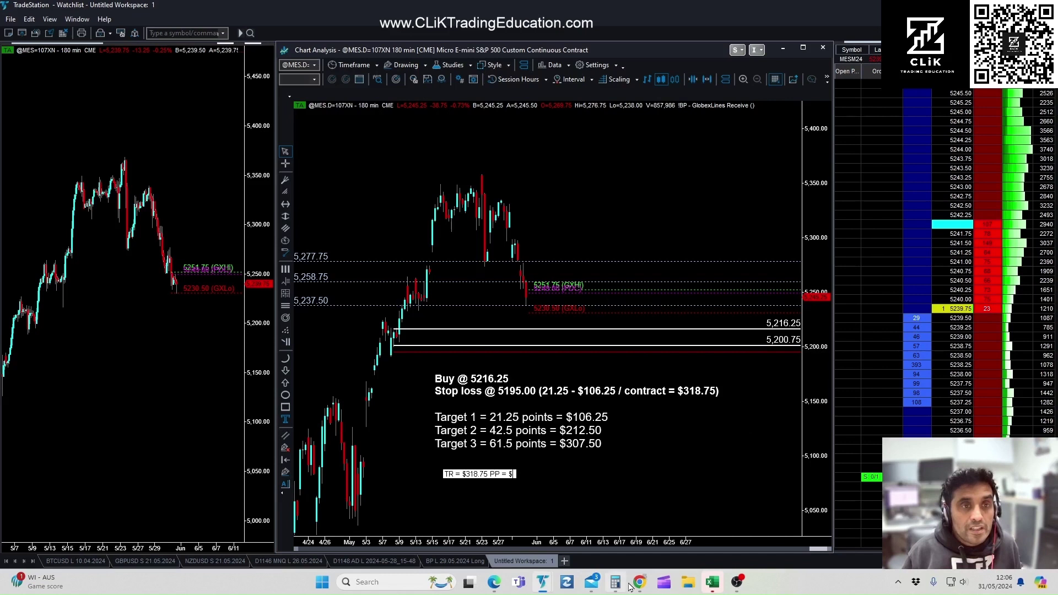
Step: Commit the risk label, then clear Calculator and enter 106.25 as the first target profit
click(541, 435)
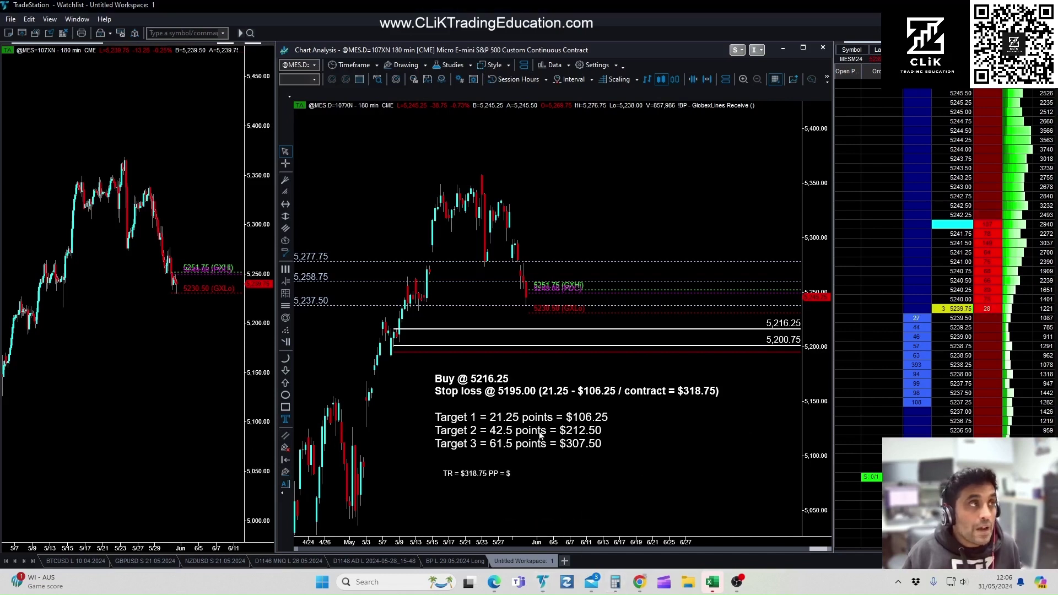
click(614, 583)
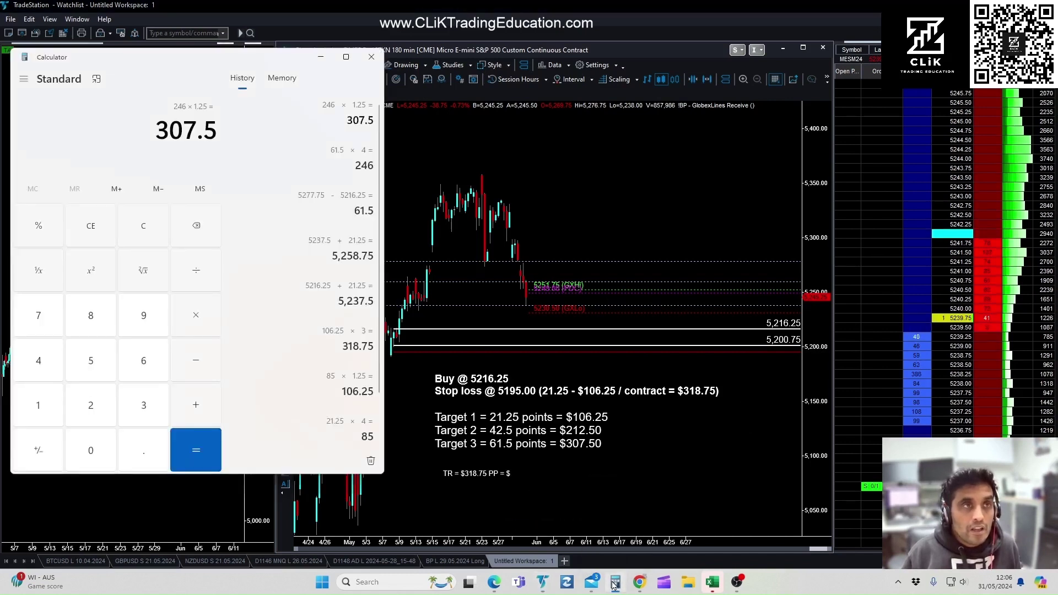
click(146, 227)
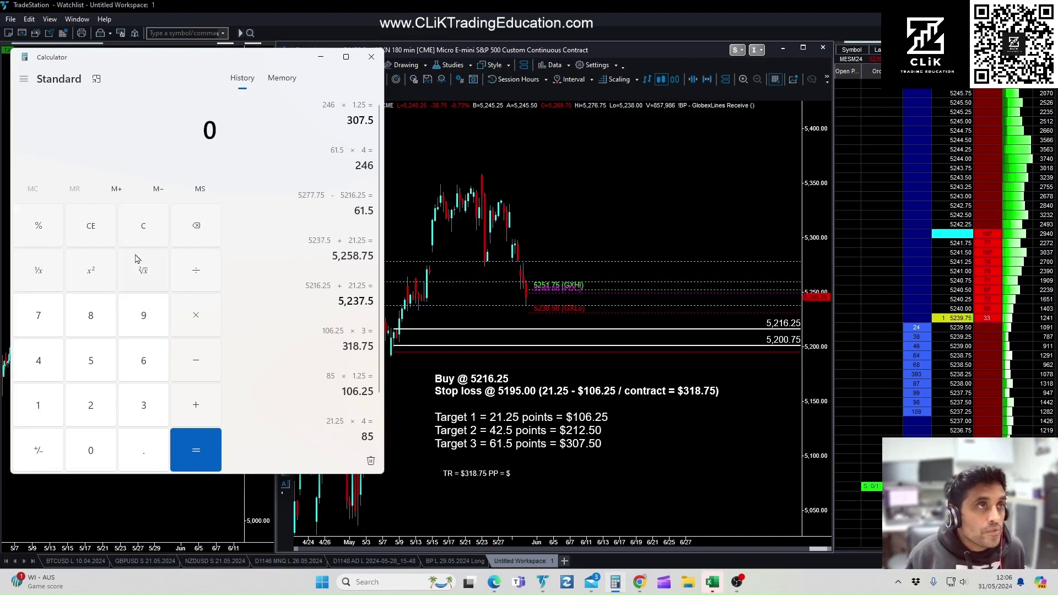
click(56, 408)
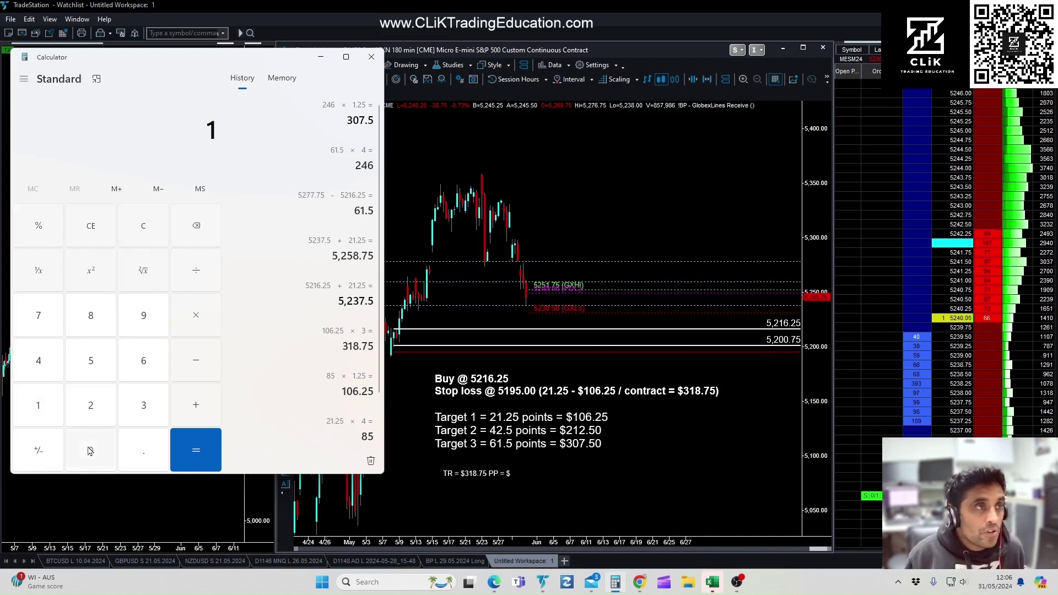
click(91, 451)
click(151, 364)
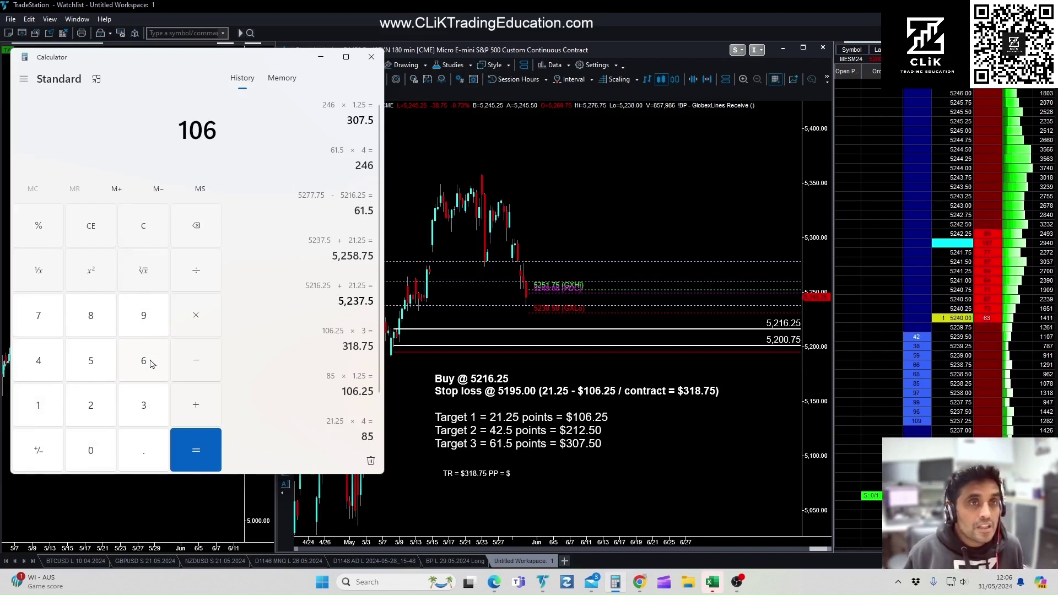
click(142, 451)
click(90, 405)
click(91, 360)
click(196, 407)
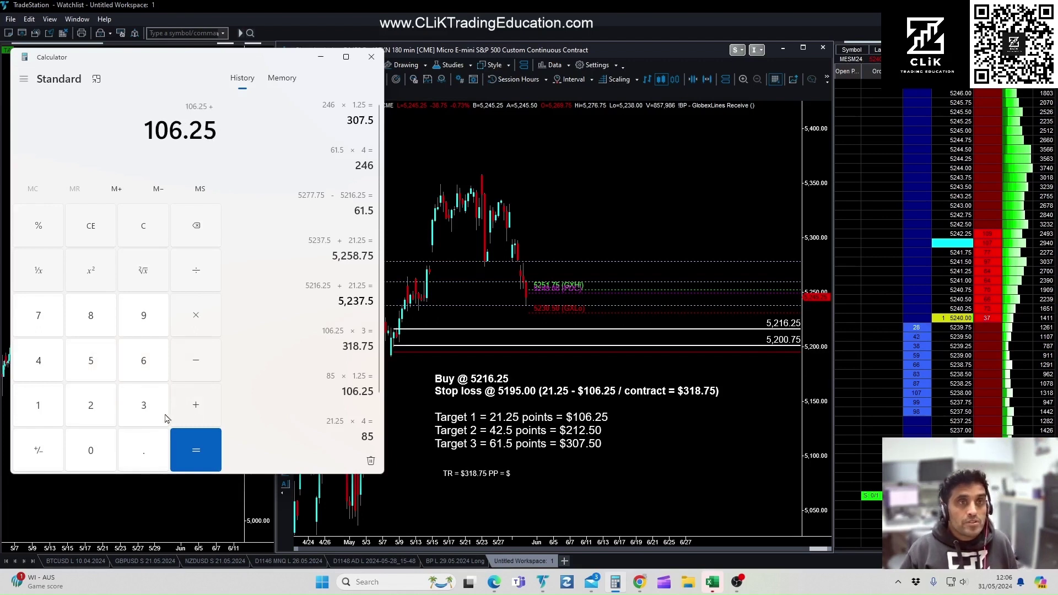
Step: Add the second target profit, 212.5, to the running total
click(92, 407)
click(38, 405)
click(88, 405)
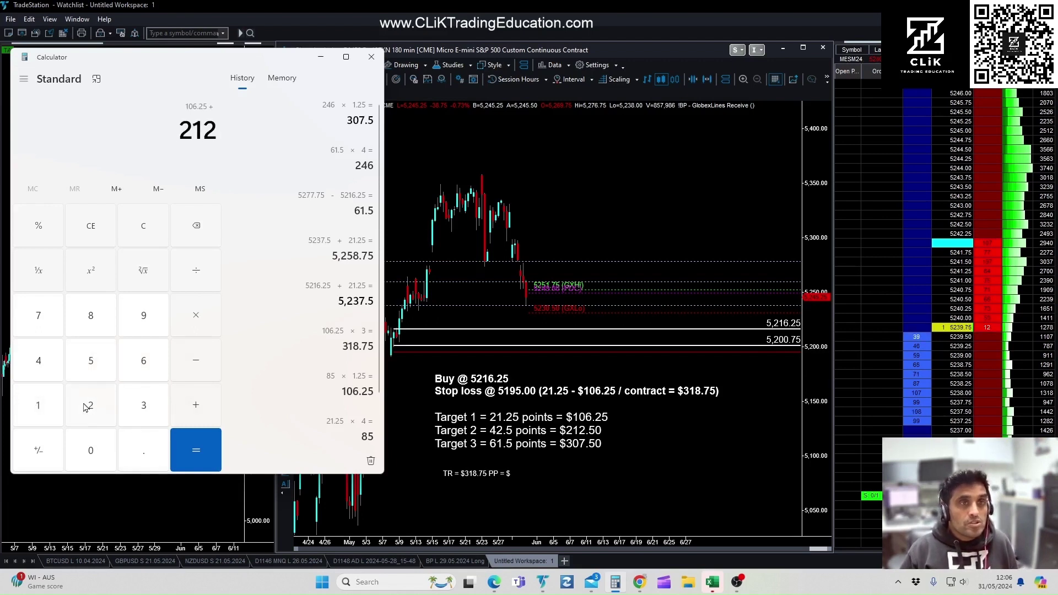
click(131, 448)
click(102, 373)
click(199, 412)
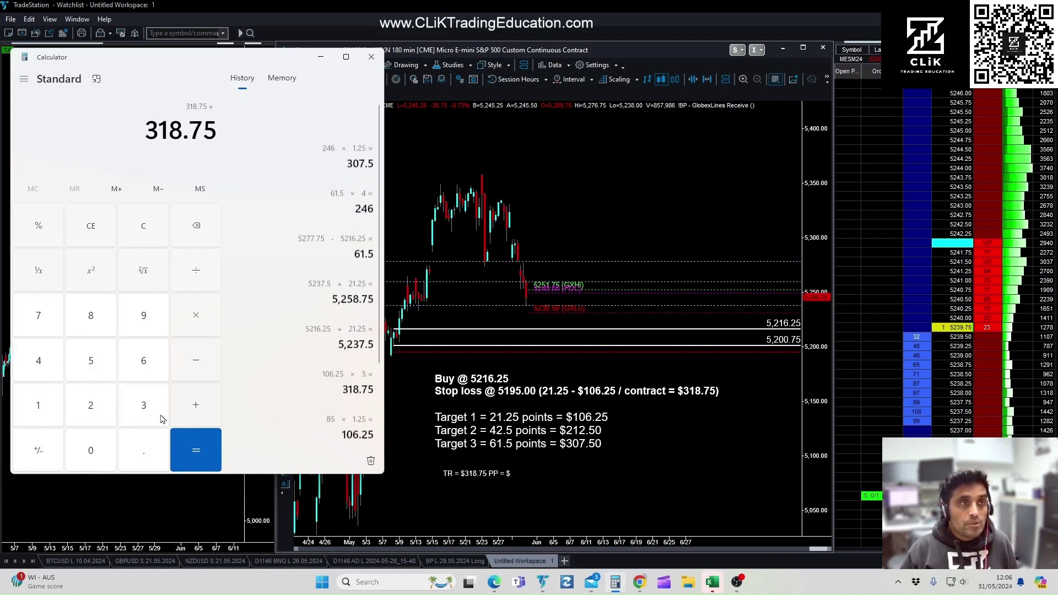
Step: Add 307.5 for the third target to reach 626.25, then minimize Calculator
click(142, 408)
click(91, 449)
click(38, 318)
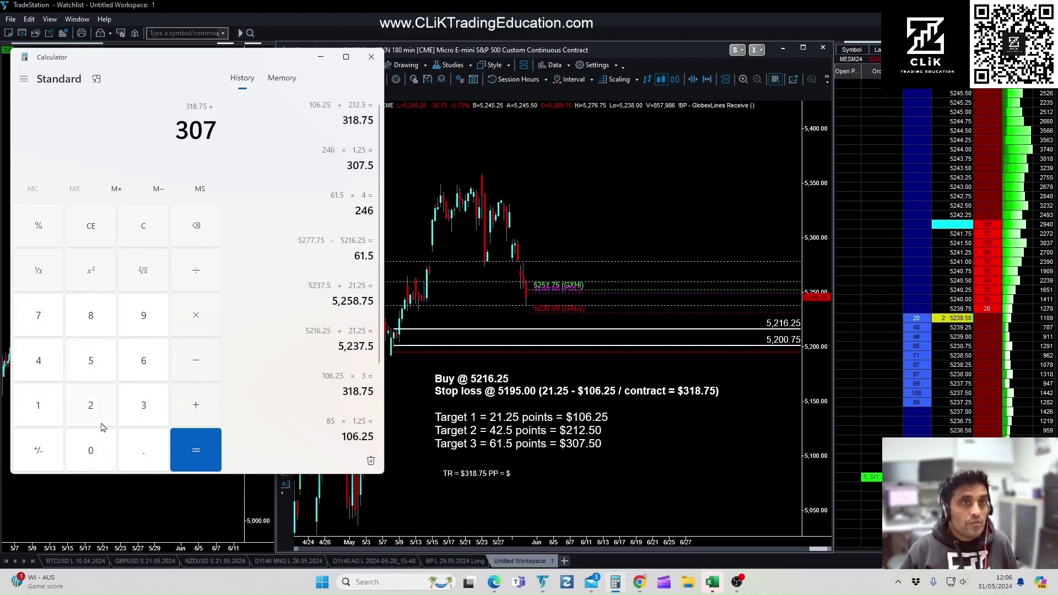
click(141, 454)
click(94, 361)
click(194, 444)
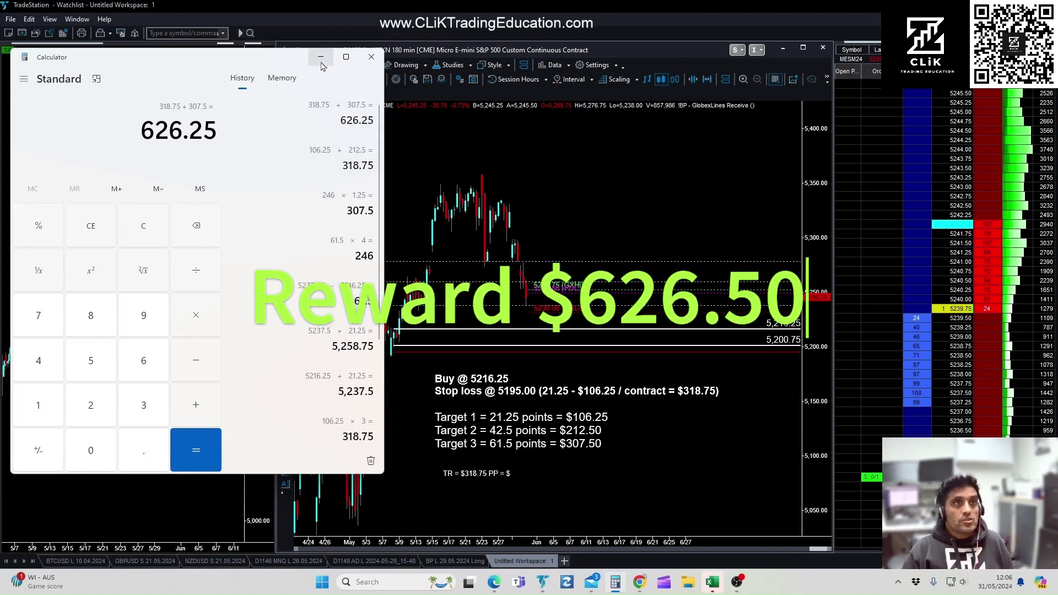
click(452, 411)
Step: Append 626.50 after 'PP = $' so the label reads 'TR = $318.75 PP = $626.50'
click(504, 475)
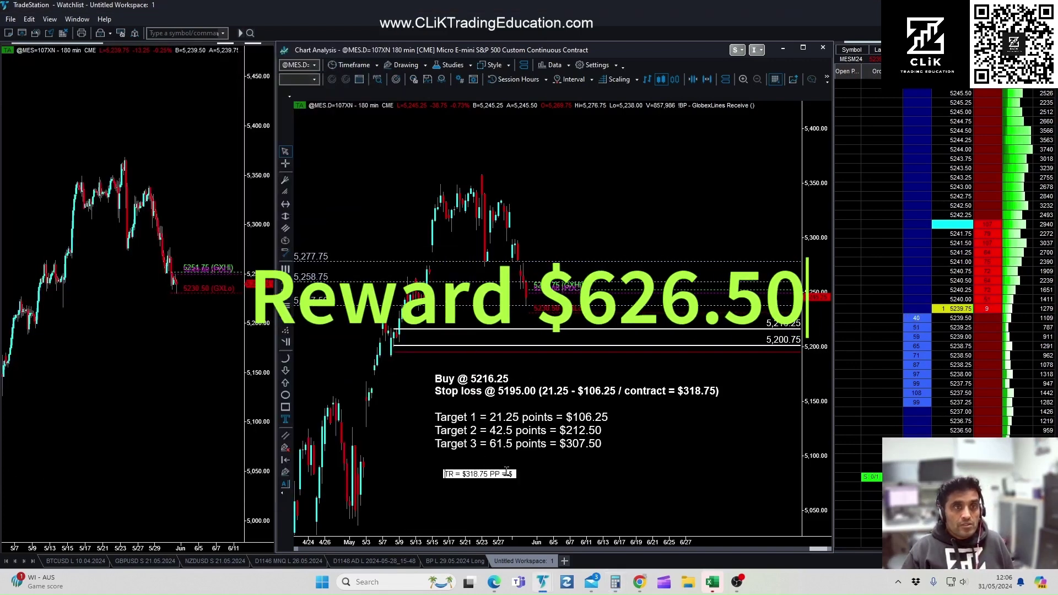
click(513, 475)
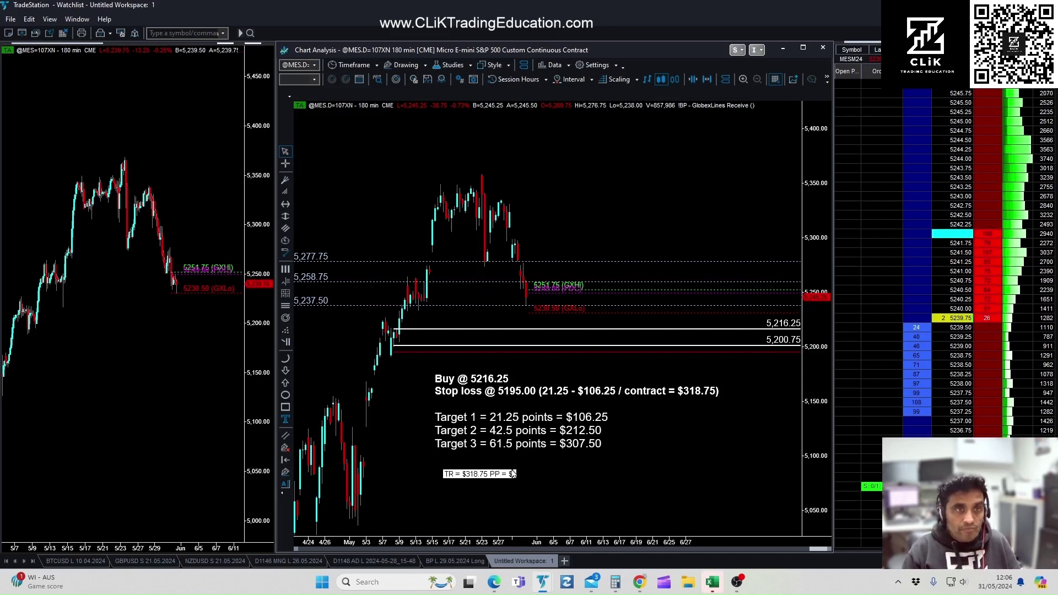
text(626.)
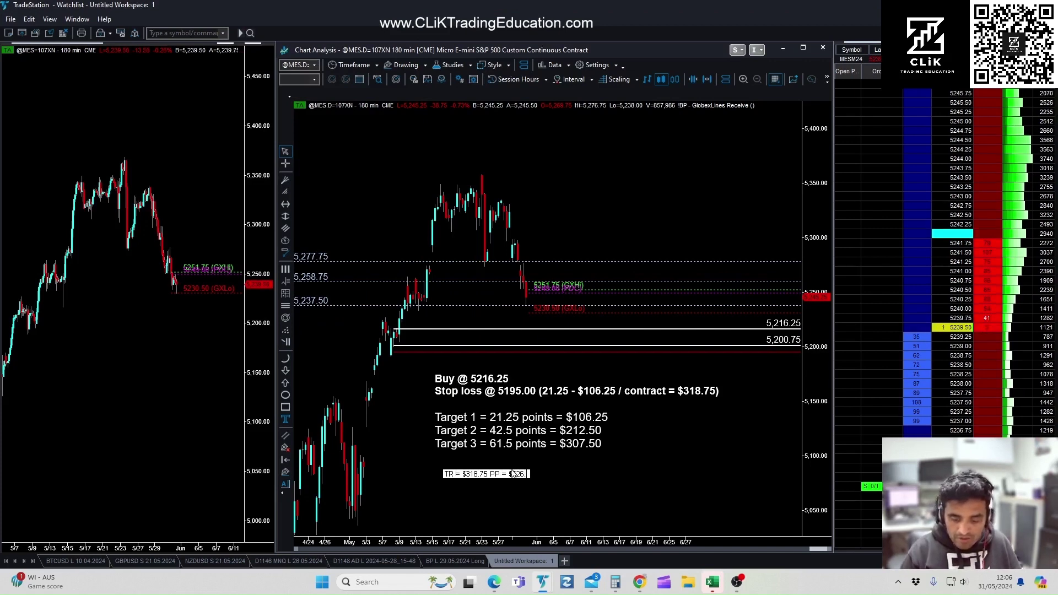
text(50)
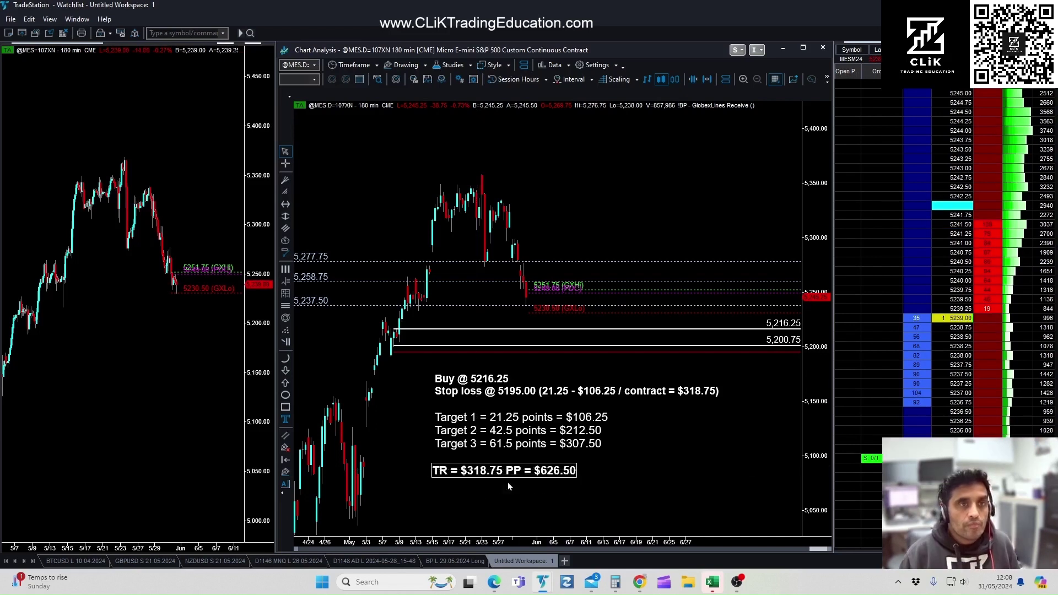
click(590, 500)
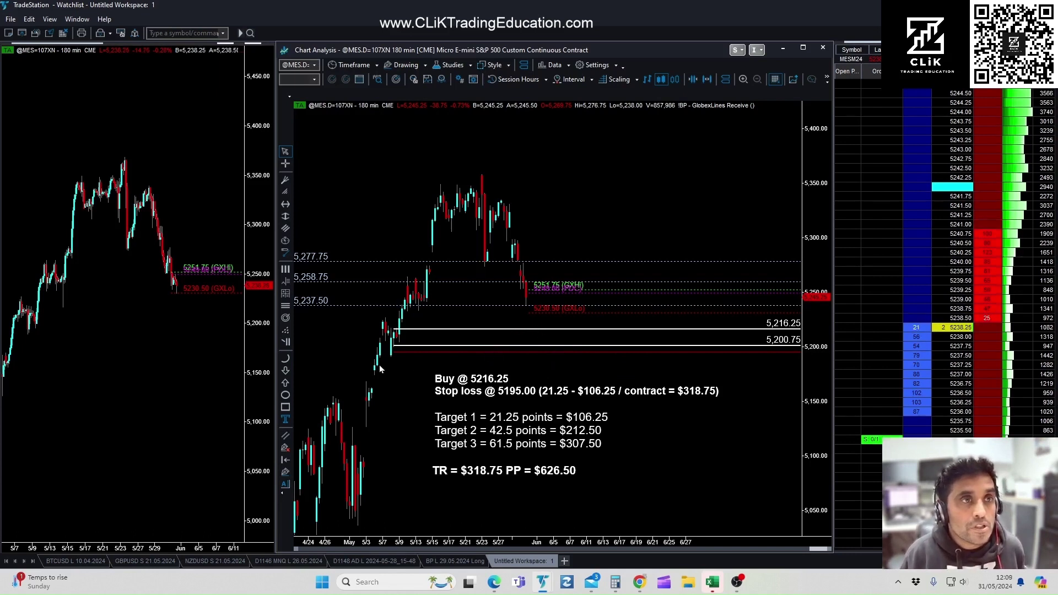
drag(380, 368, 389, 375)
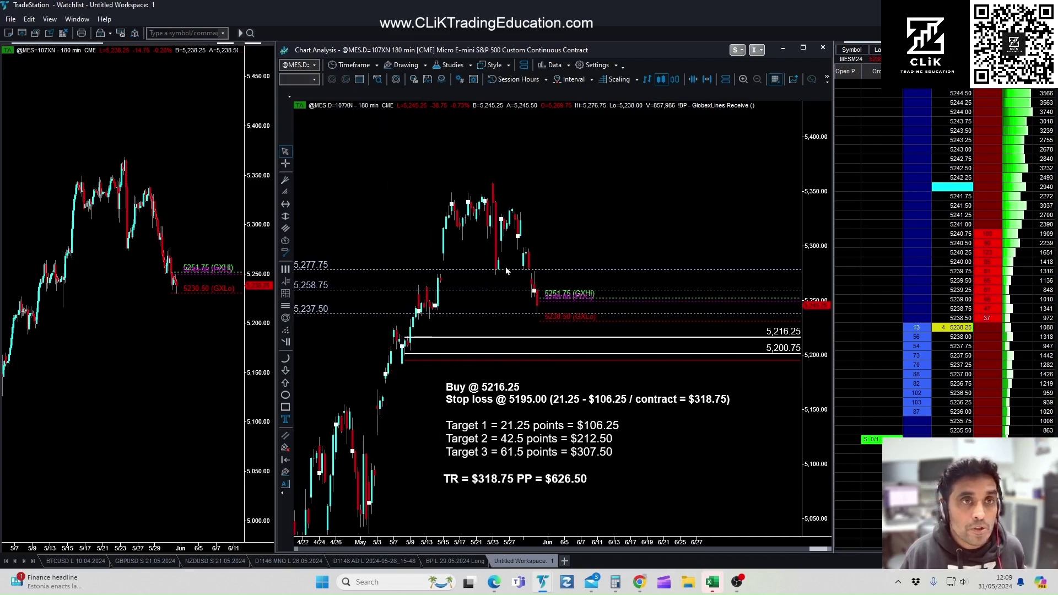
click(510, 323)
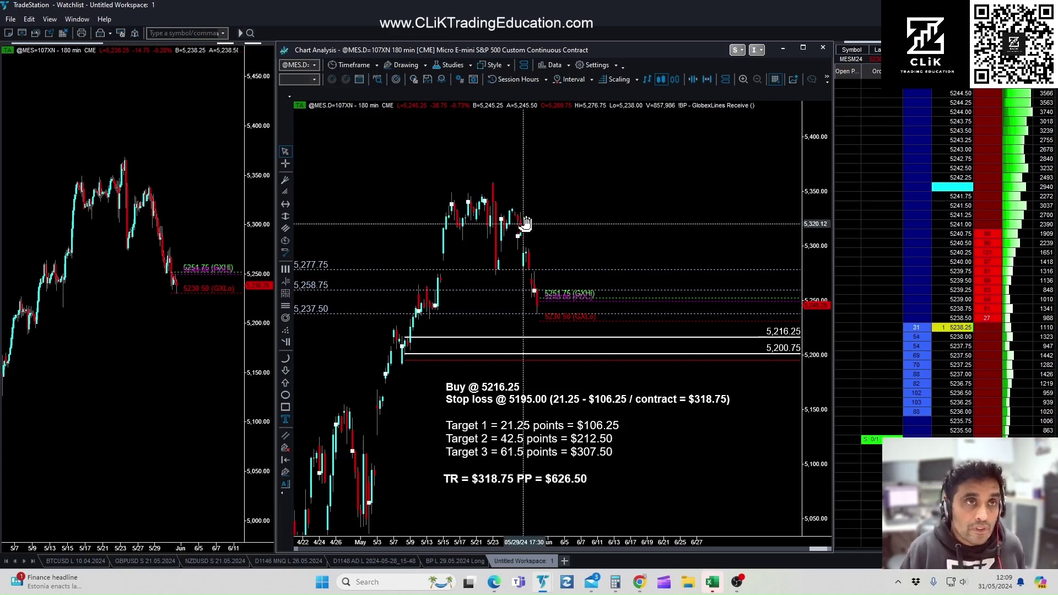
scroll(573, 212, up, 1)
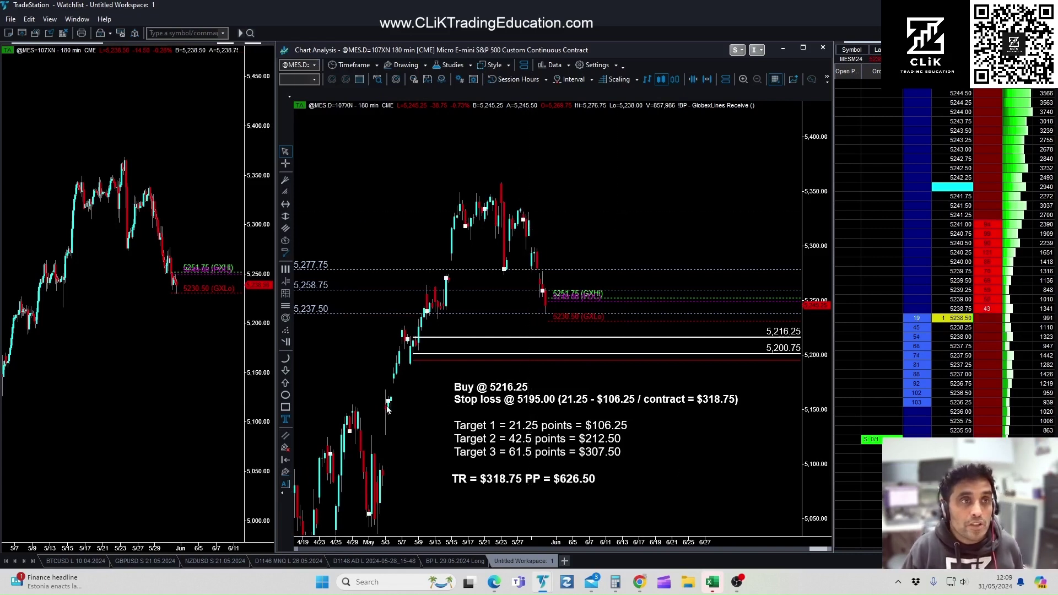
scroll(386, 408, down, 1)
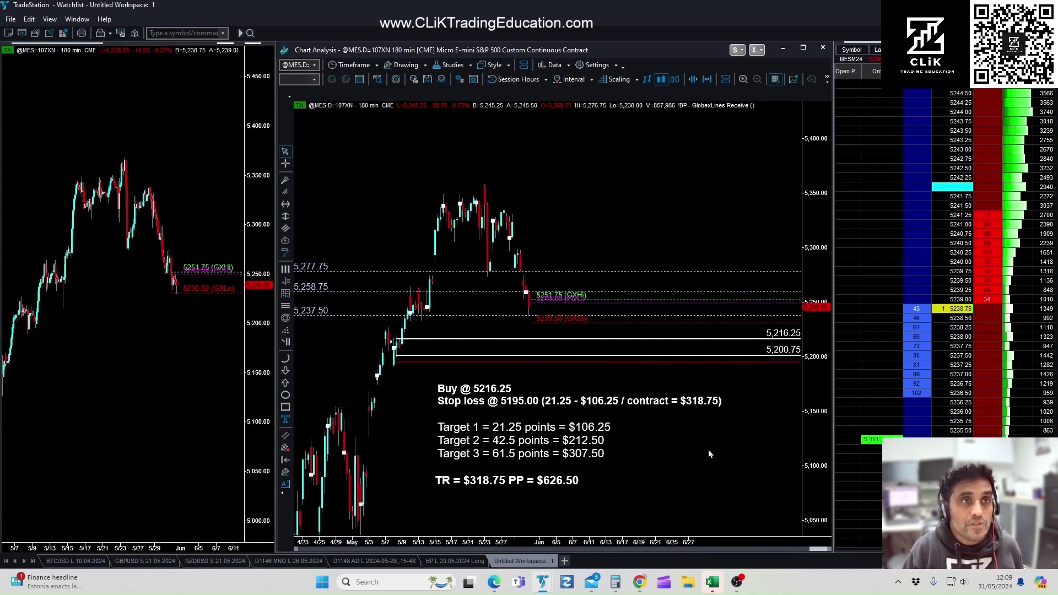